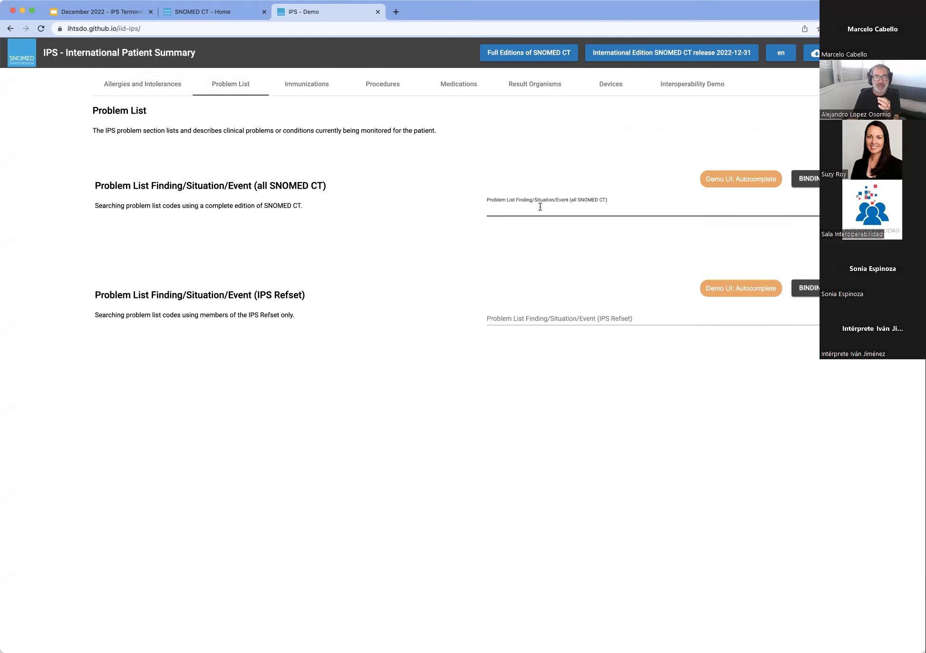
# Search 'asthma' in the all-SNOMED CT problem field and copy the Problem List binding's ECL
pyautogui.click(519, 323)
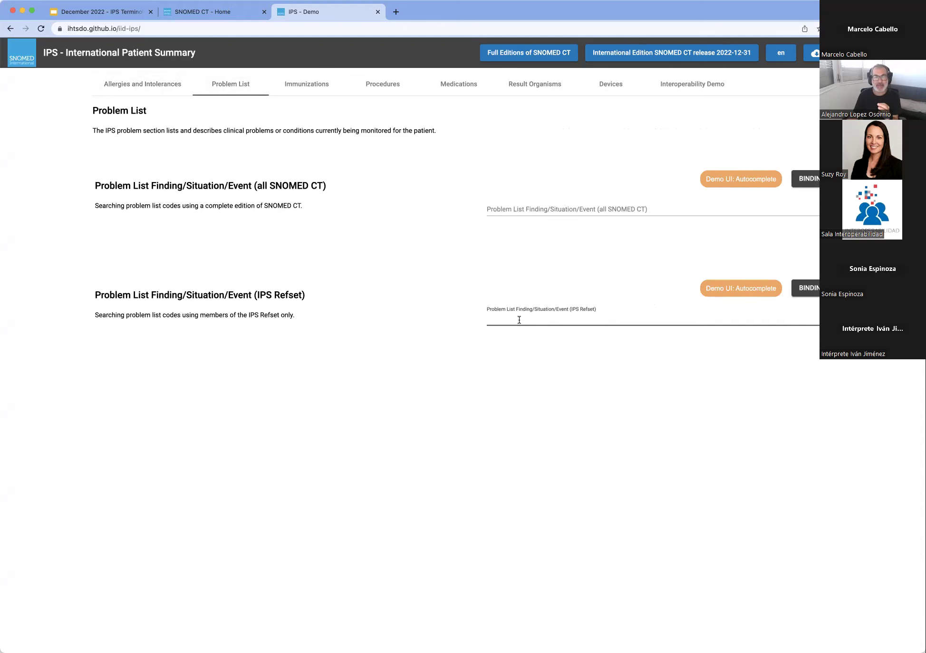
pyautogui.click(508, 209)
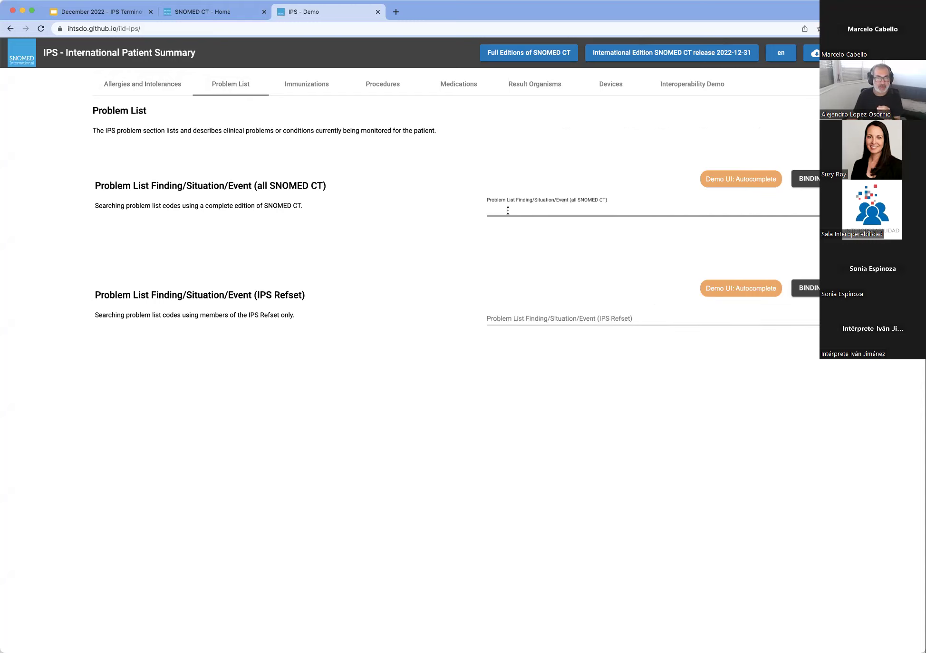
pyautogui.write('asthma')
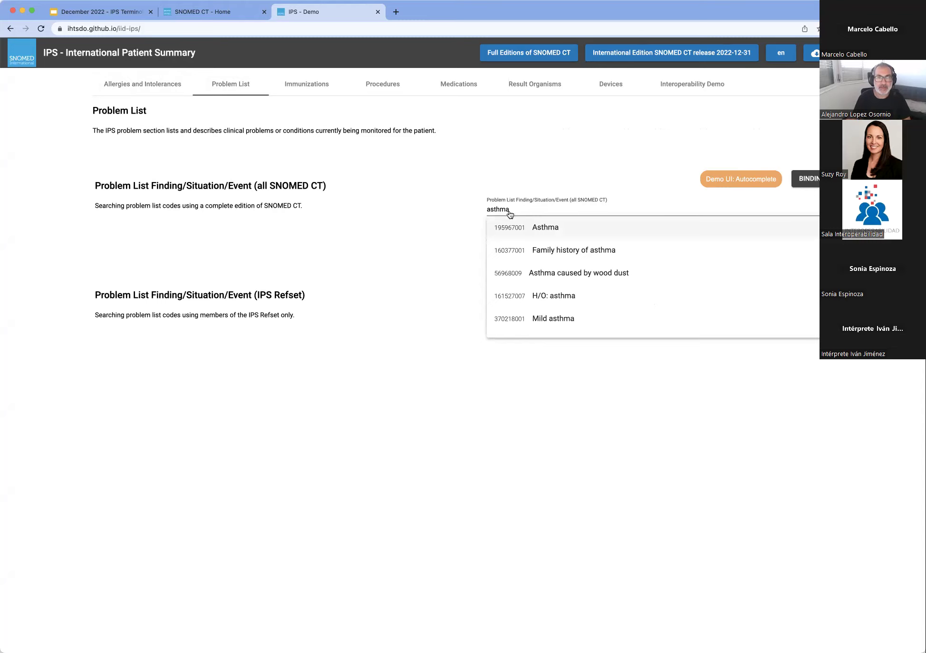
pyautogui.click(463, 274)
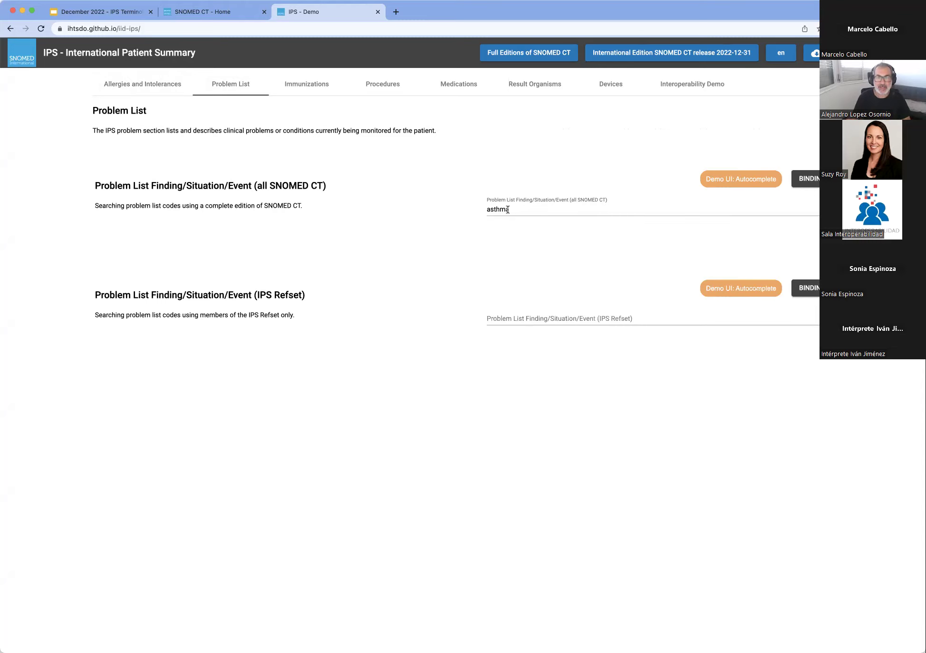
pyautogui.click(814, 181)
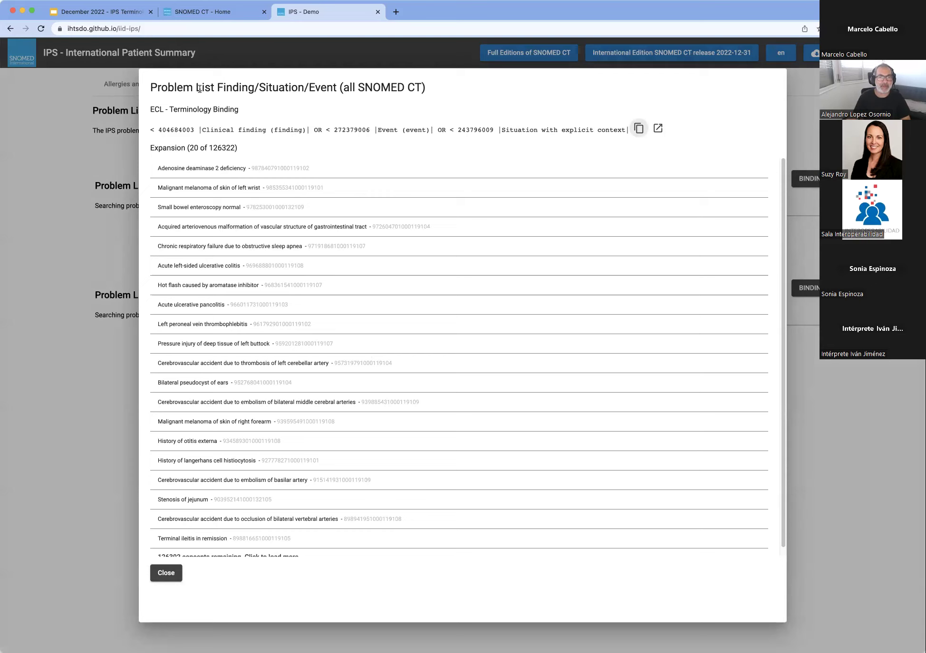
pyautogui.click(639, 132)
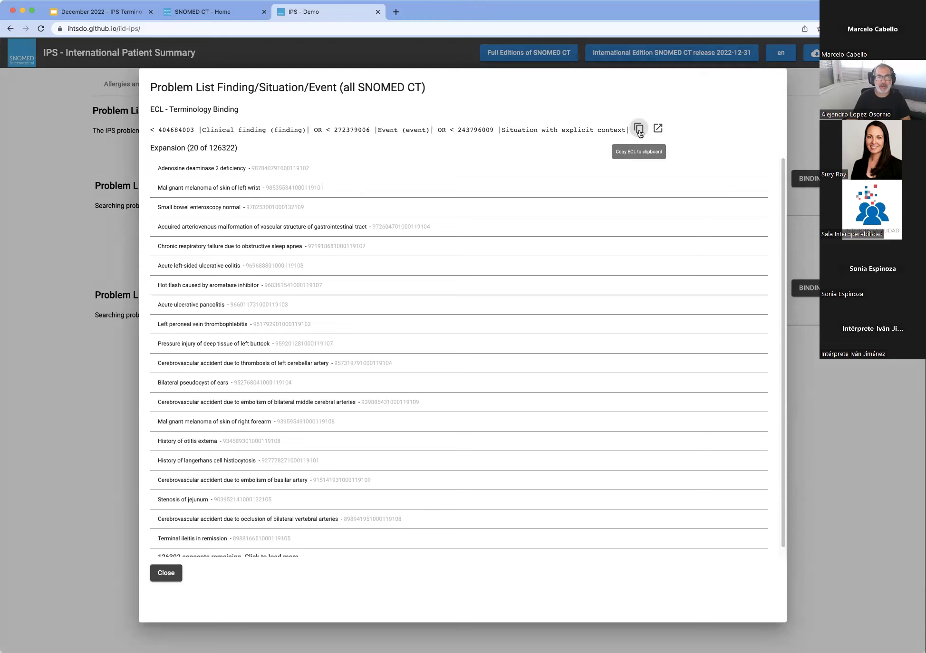
# Run the copied ECL as an expression constraint query in the IPS Terminology Browser
pyautogui.click(222, 14)
pyautogui.click(67, 293)
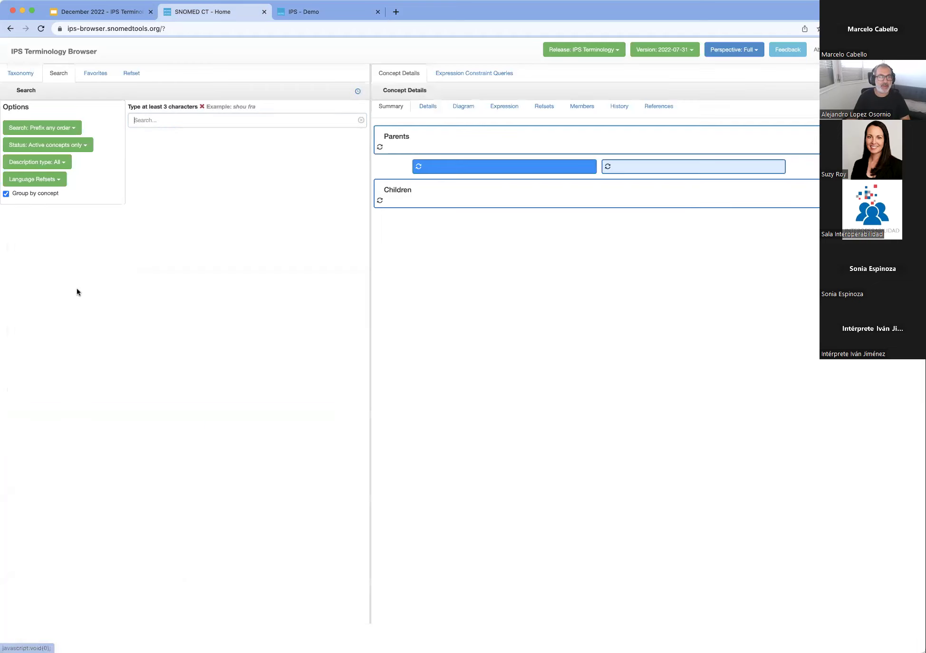
pyautogui.click(459, 80)
pyautogui.click(464, 143)
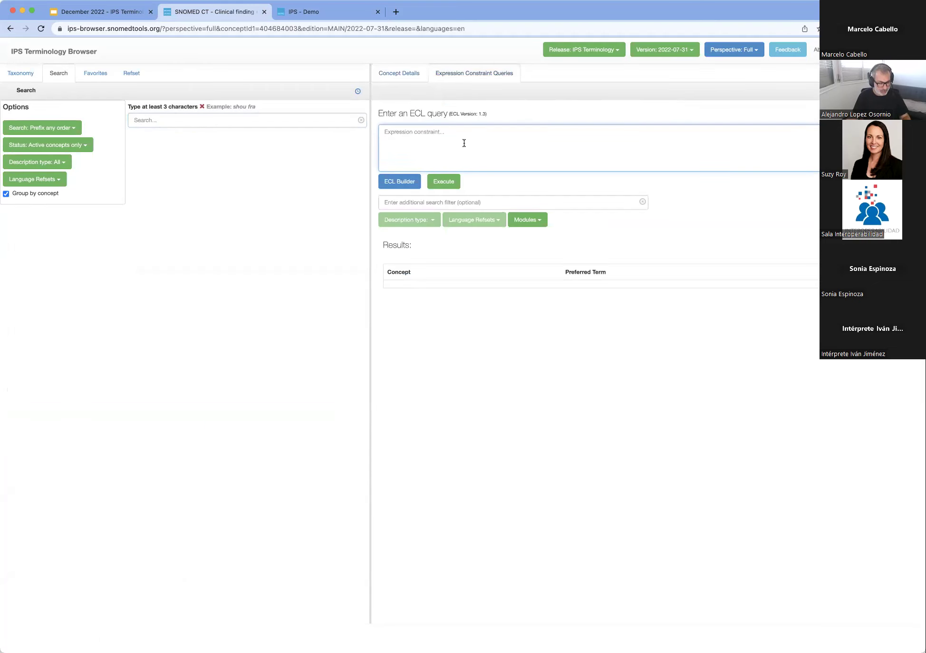
pyautogui.write('< 404684003 |Clinical finding (finding)| OR \t< 272379006 |Event (event)| OR \t< 243796009 |Situation with explicit context|')
pyautogui.click(450, 182)
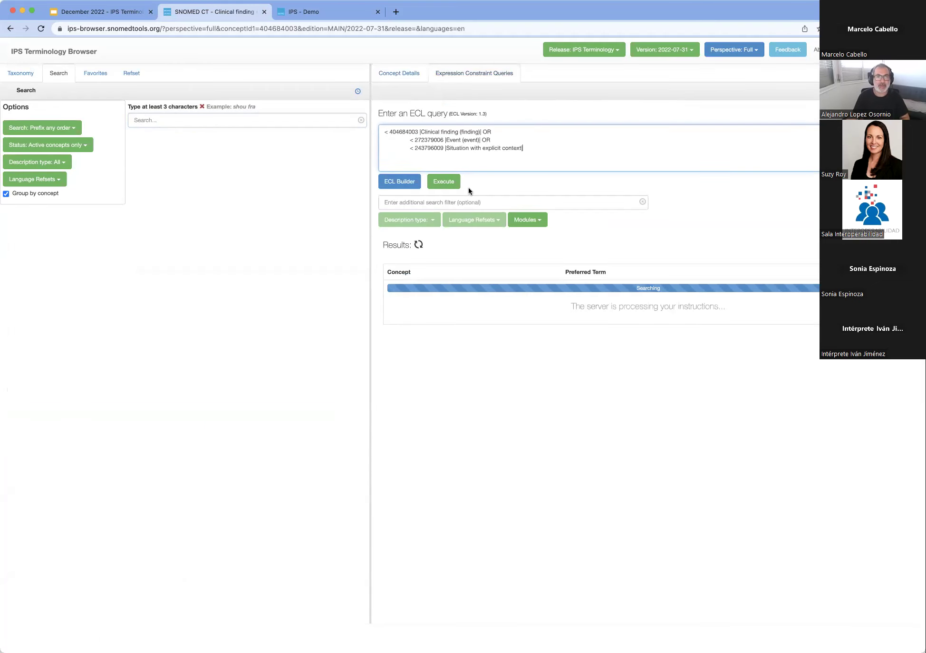
pyautogui.click(312, 12)
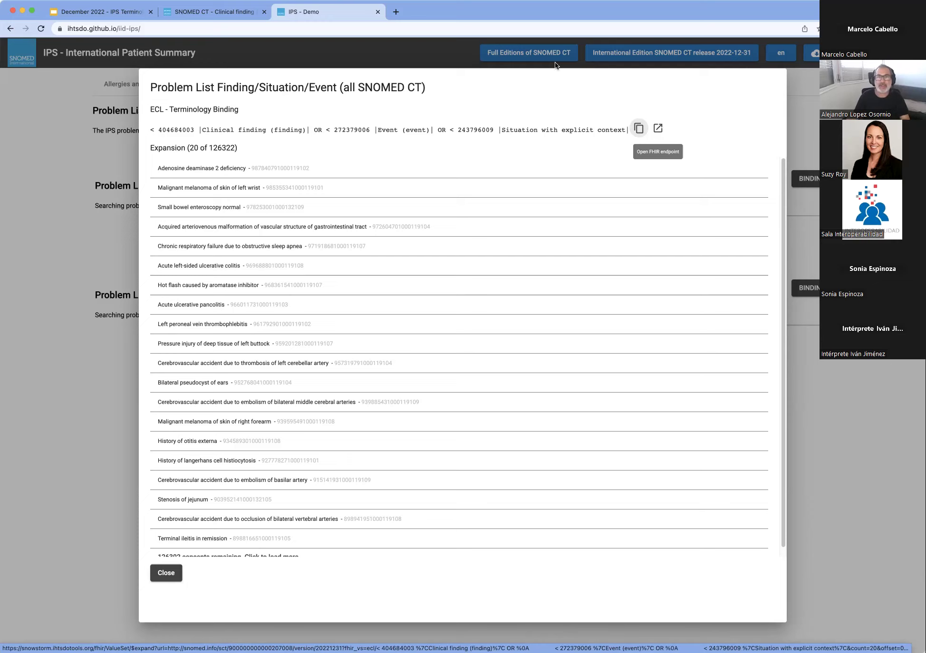
pyautogui.click(659, 129)
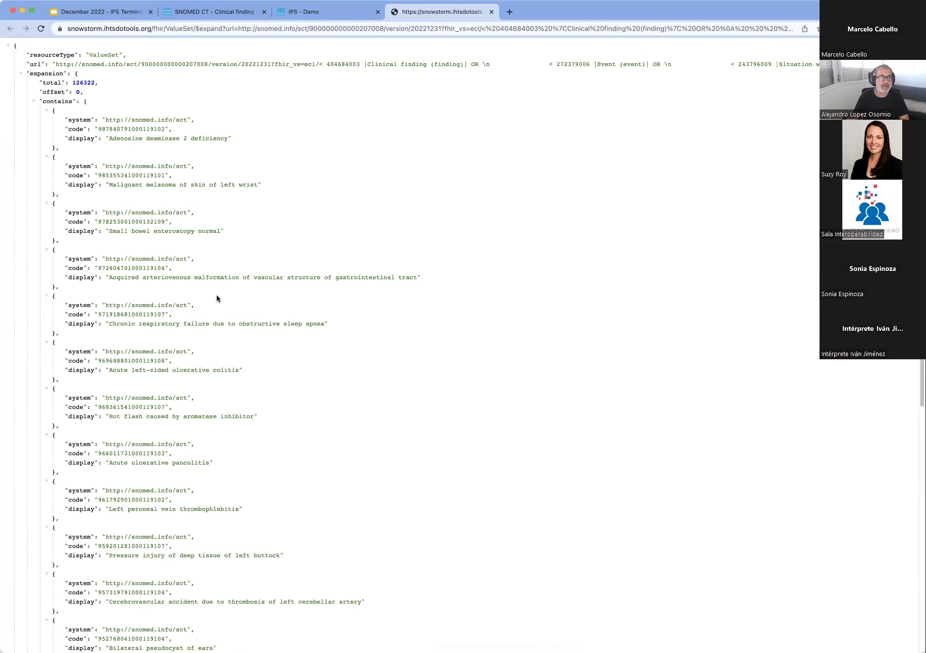
pyautogui.press('End')
pyautogui.press('Home')
pyautogui.click(492, 13)
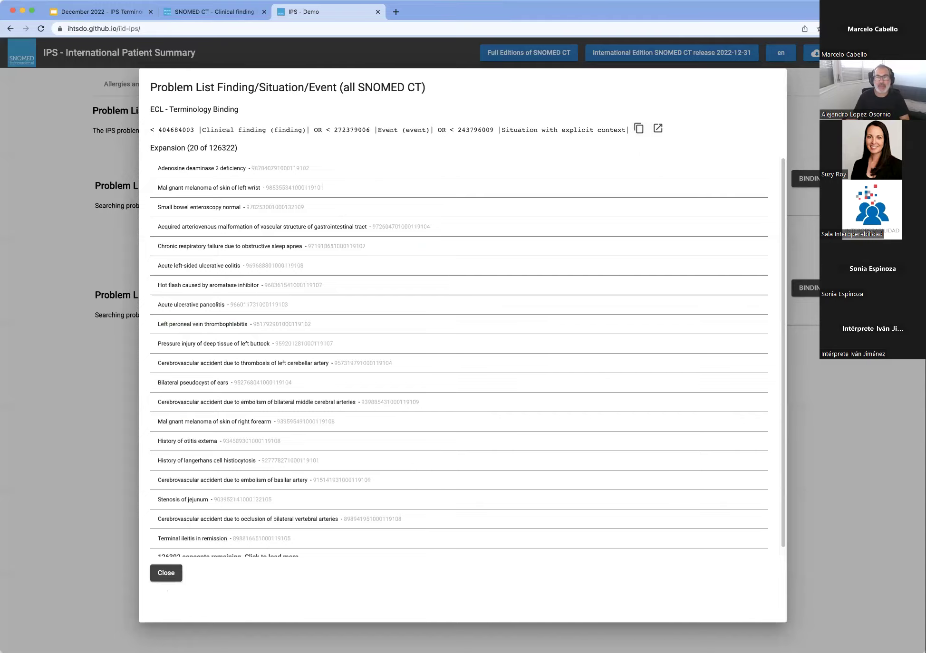
# Switch to Allergies and Intolerances and view its all-SNOMED CT substance binding
pyautogui.press('Escape')
pyautogui.click(181, 83)
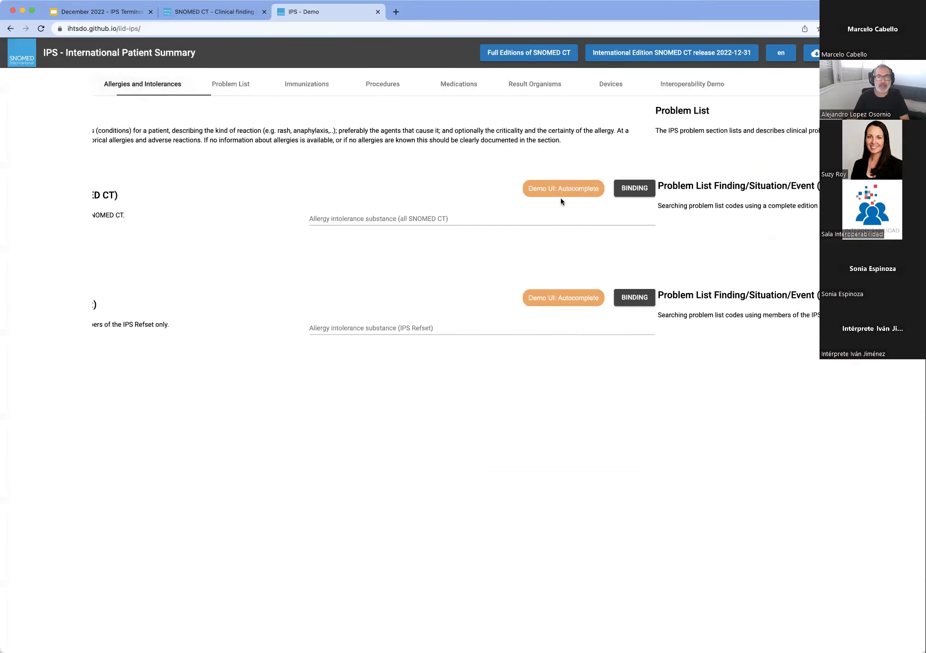
pyautogui.click(816, 190)
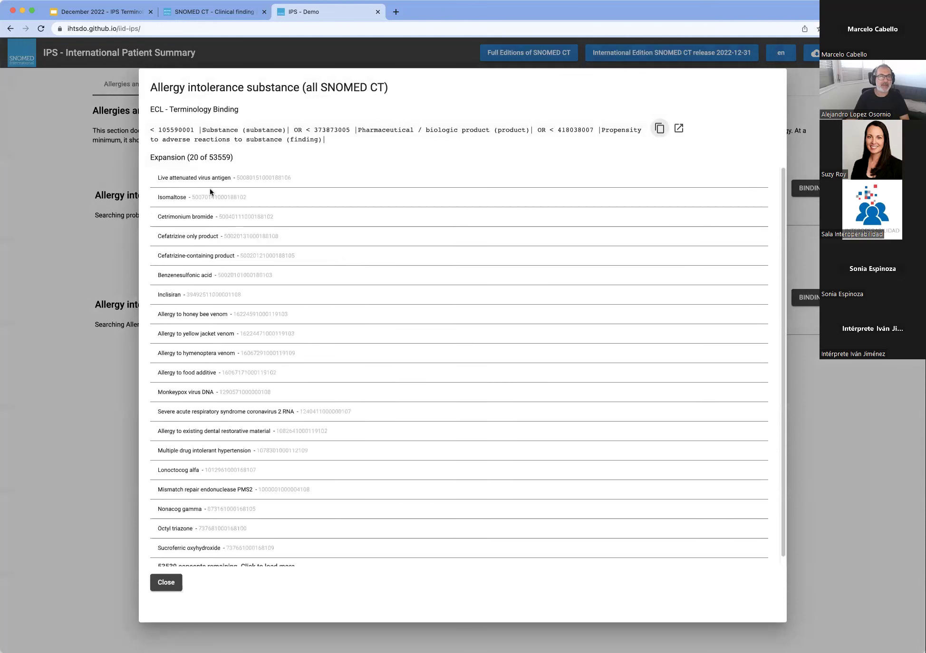
pyautogui.press('Escape')
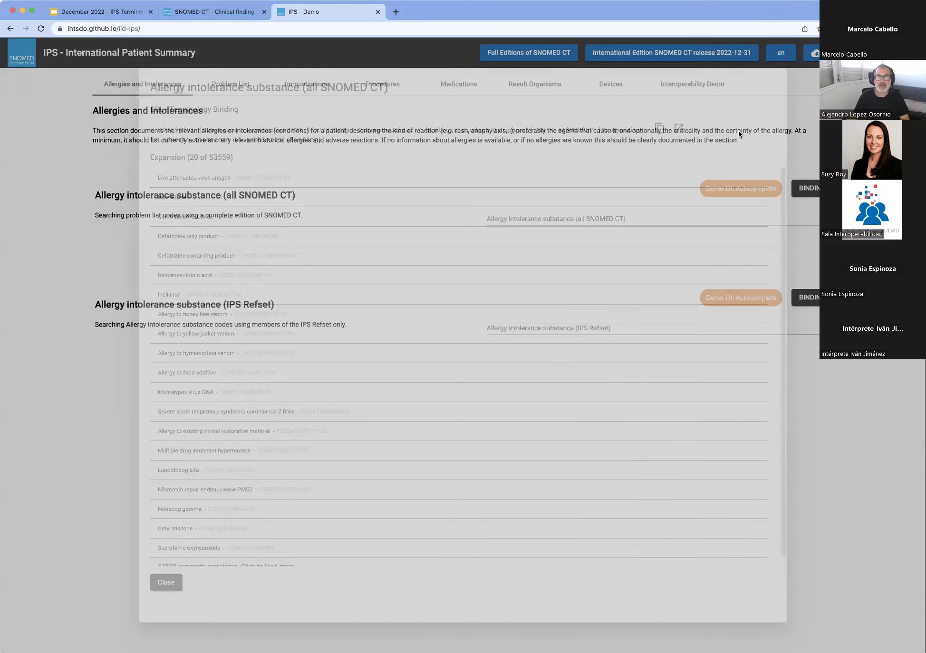
# Enter 'aspir' in the all-SNOMED CT substance search and review the binding again
pyautogui.click(570, 217)
pyautogui.write('aspir')
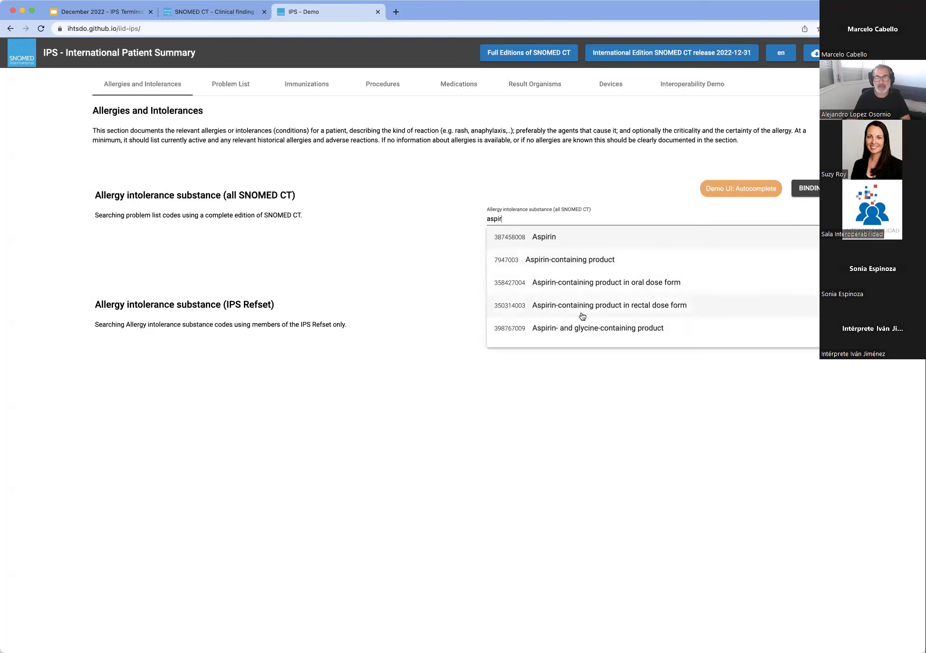
pyautogui.click(376, 244)
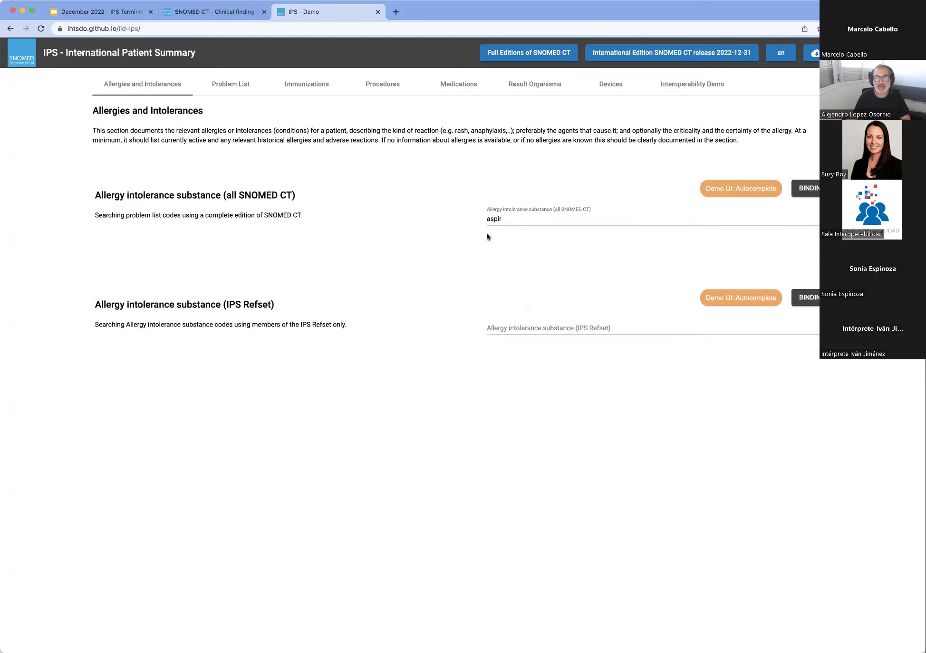
pyautogui.moveTo(518, 218); pyautogui.dragTo(477, 210)
pyautogui.click(804, 188)
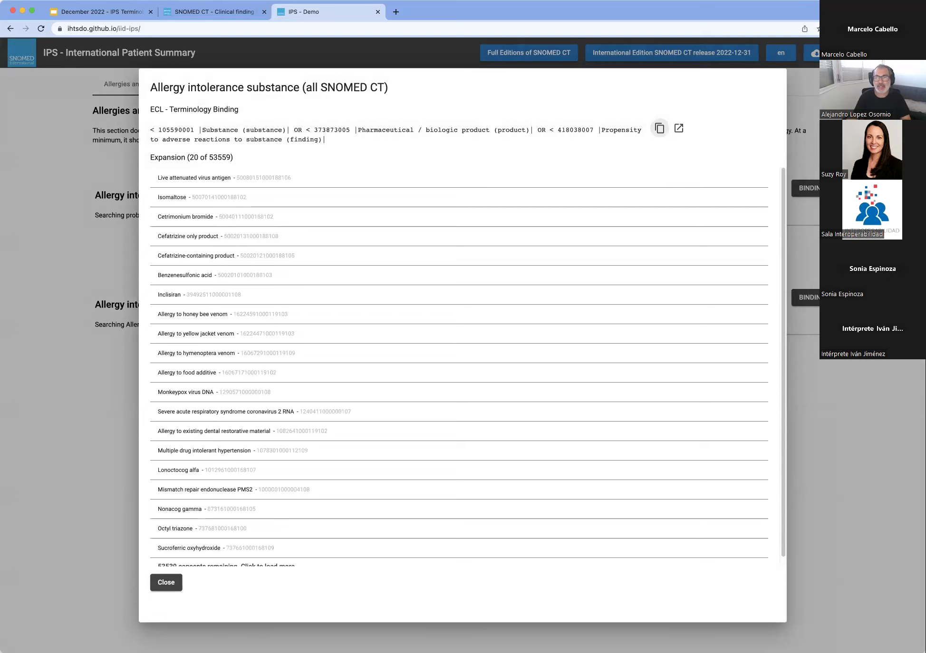
pyautogui.press('Escape')
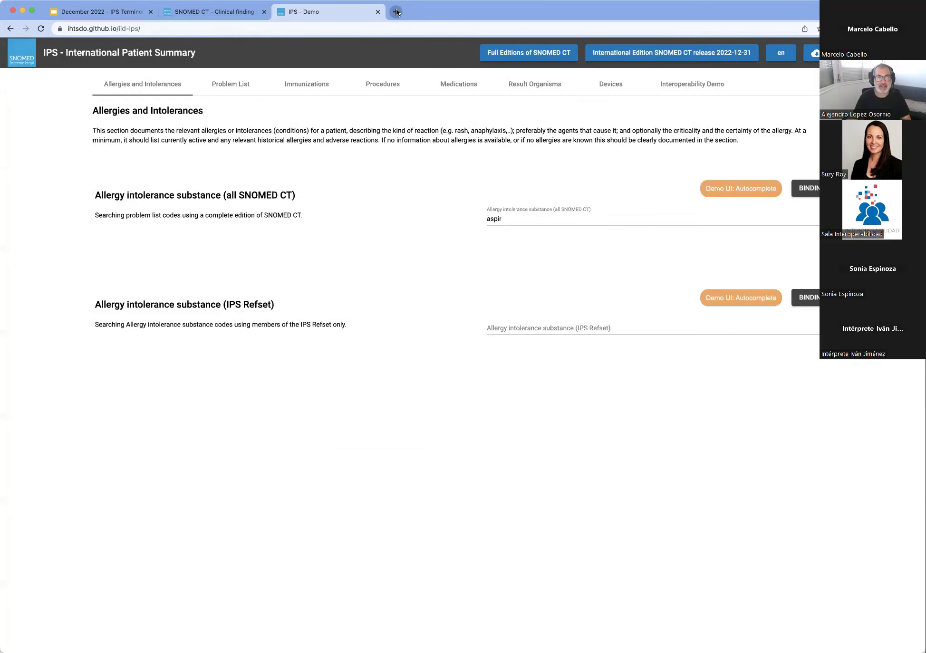
pyautogui.click(395, 11)
# Search 'ips fhir' and open HL7's IPS Implementation Guide
pyautogui.write('ips')
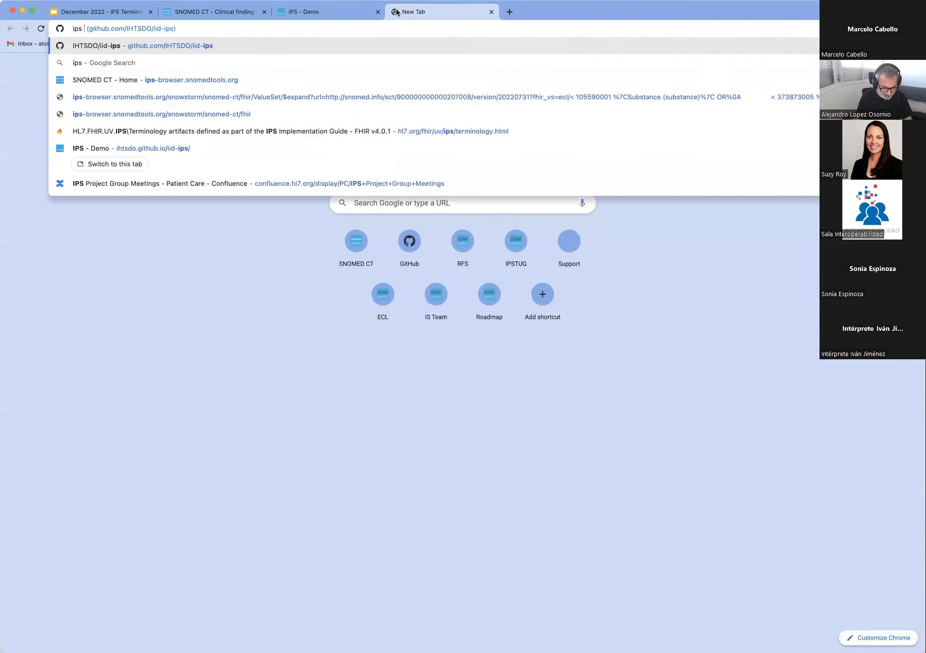
pyautogui.write(' fghir')
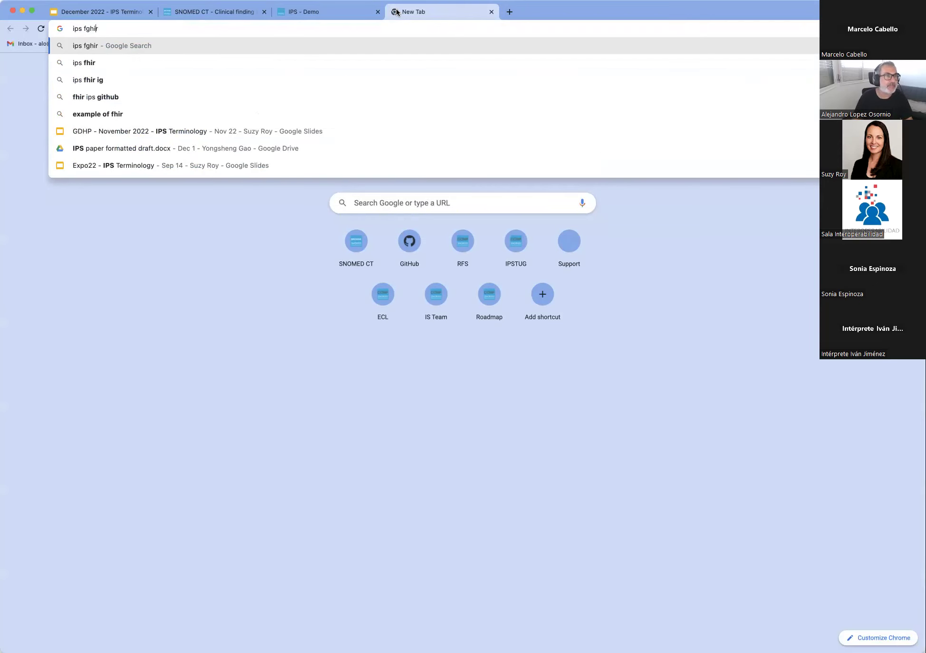
pyautogui.press('BackSpace')
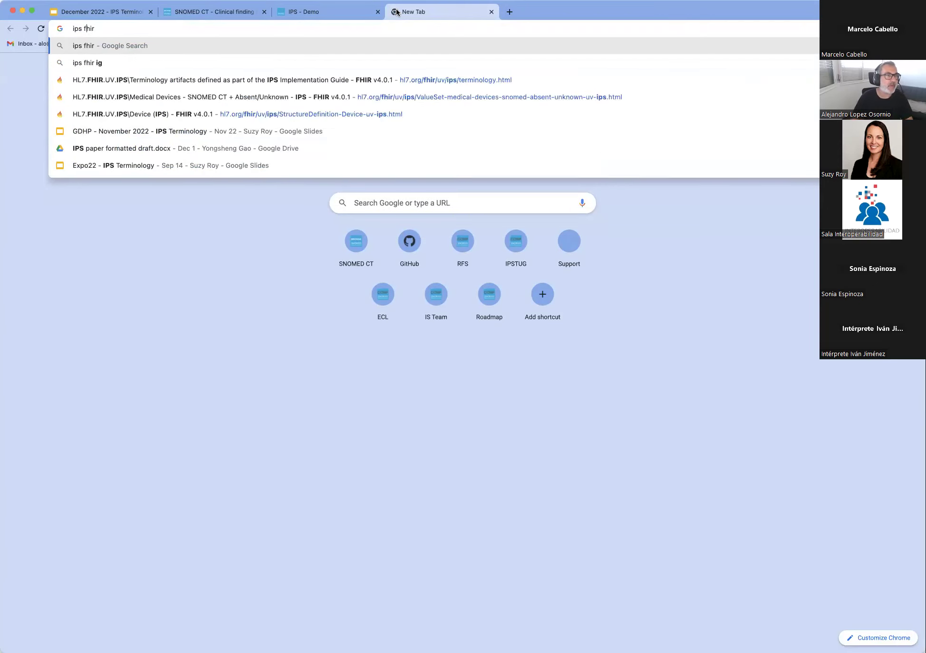
pyautogui.press('Return')
pyautogui.click(197, 139)
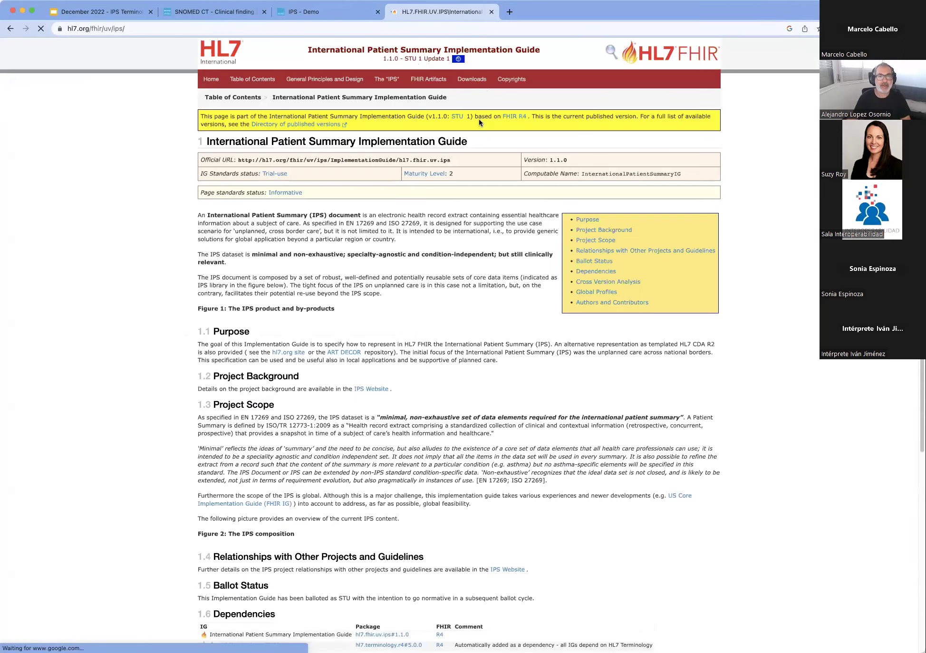
pyautogui.click(443, 82)
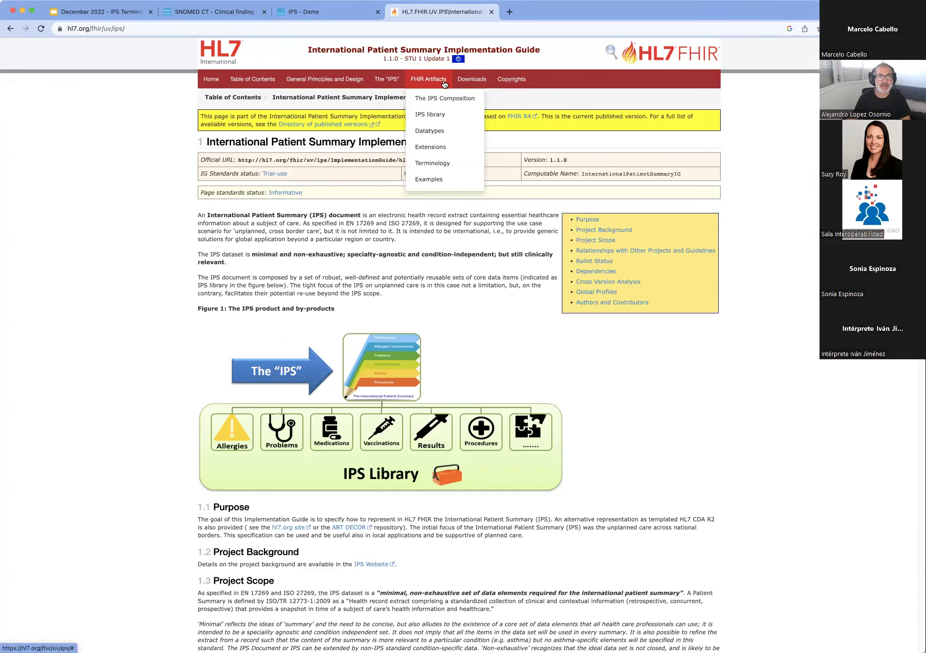
# Open the Allergy Intolerance Substance Condition - IPS value set from the guide's terminology artifacts
pyautogui.click(433, 162)
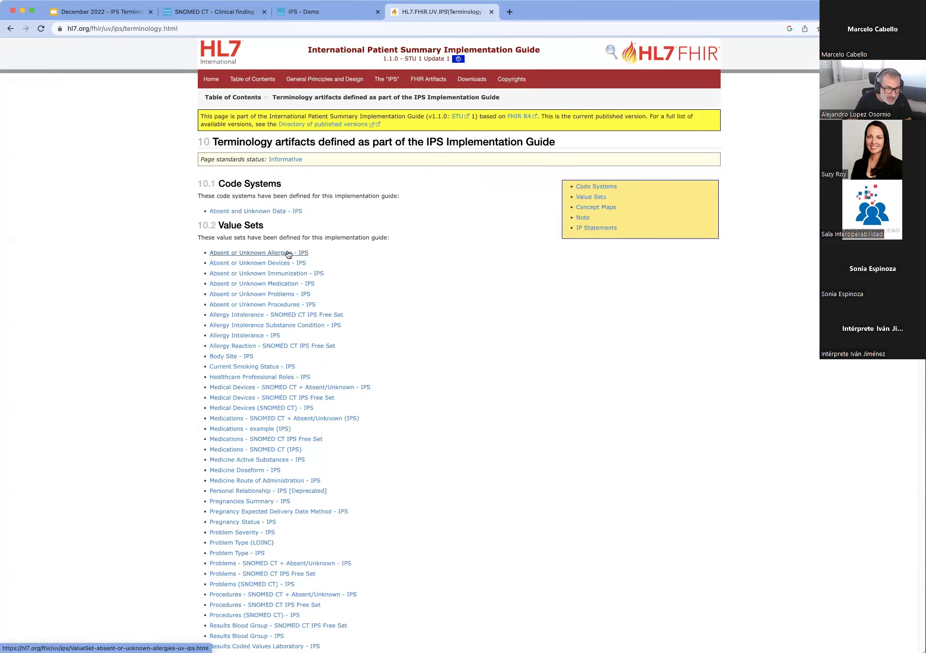
pyautogui.click(270, 335)
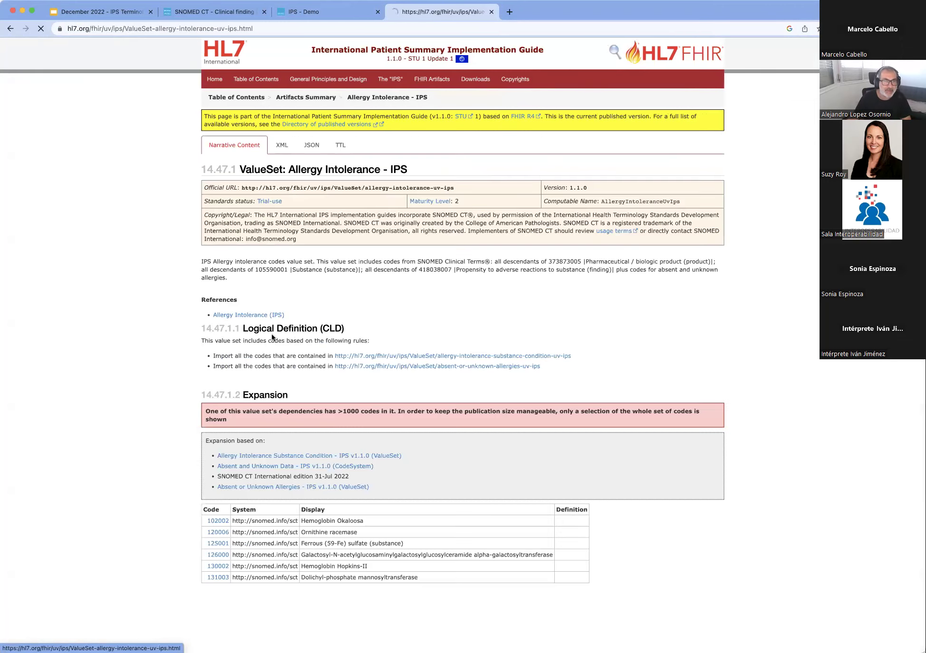
pyautogui.scroll(-3, 431, 291)
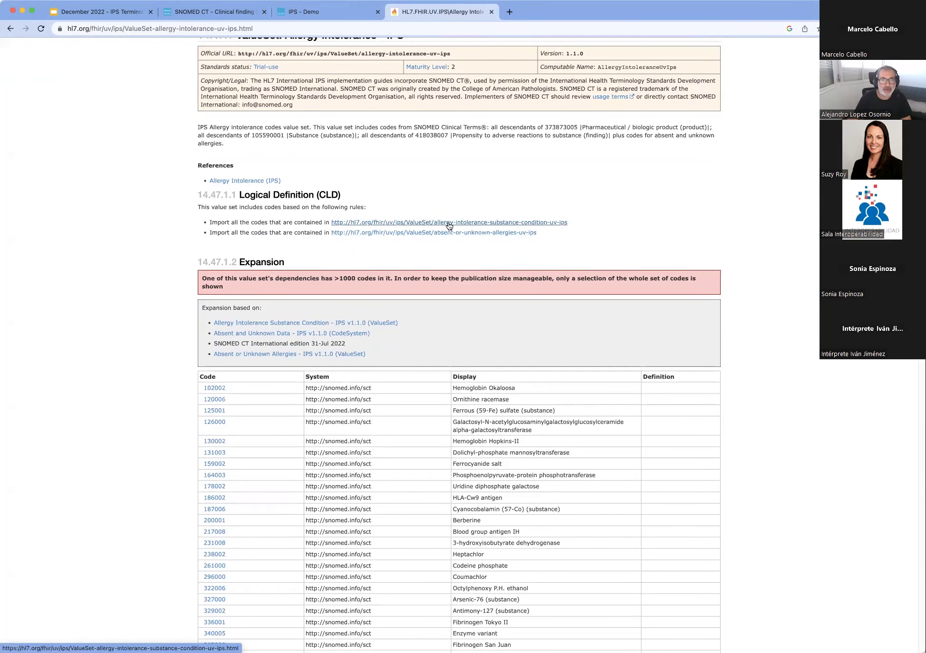
pyautogui.click(495, 222)
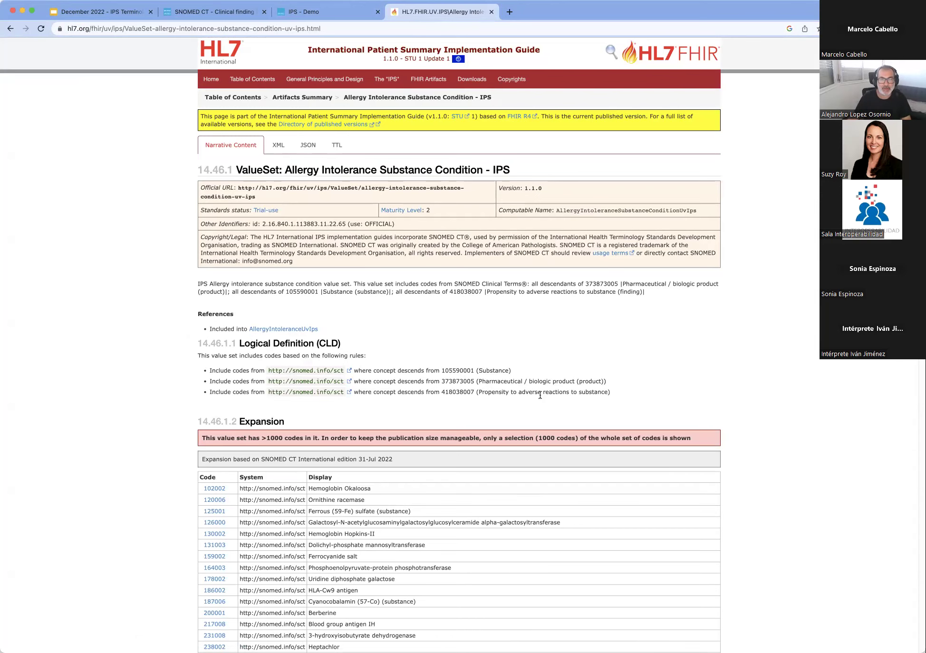
pyautogui.scroll(-10, 506, 379)
pyautogui.scroll(10, 506, 379)
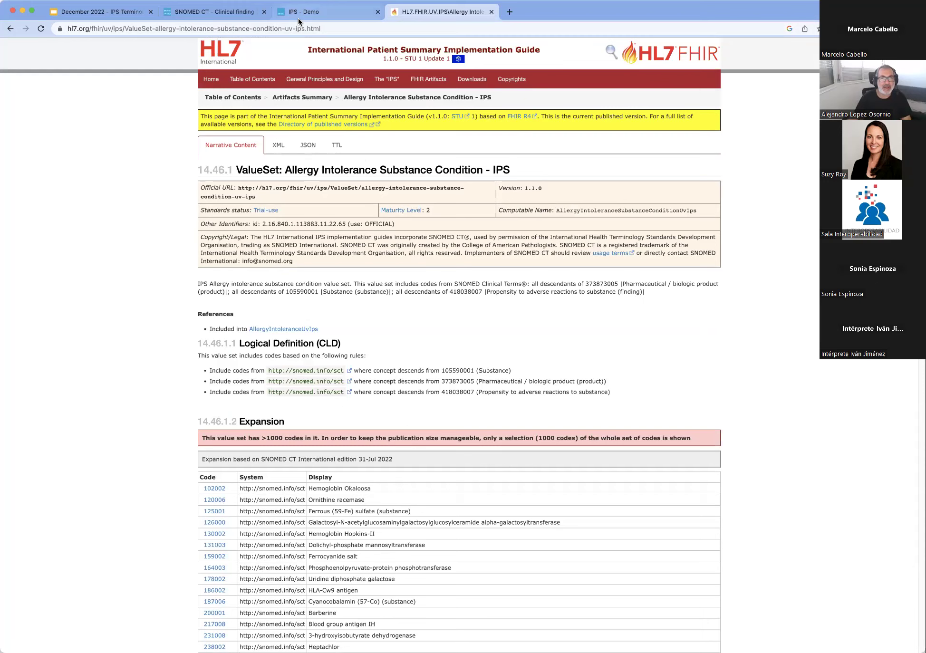
pyautogui.click(298, 15)
# Review the allergy binding again and clear the all-SNOMED CT allergy search
pyautogui.click(803, 191)
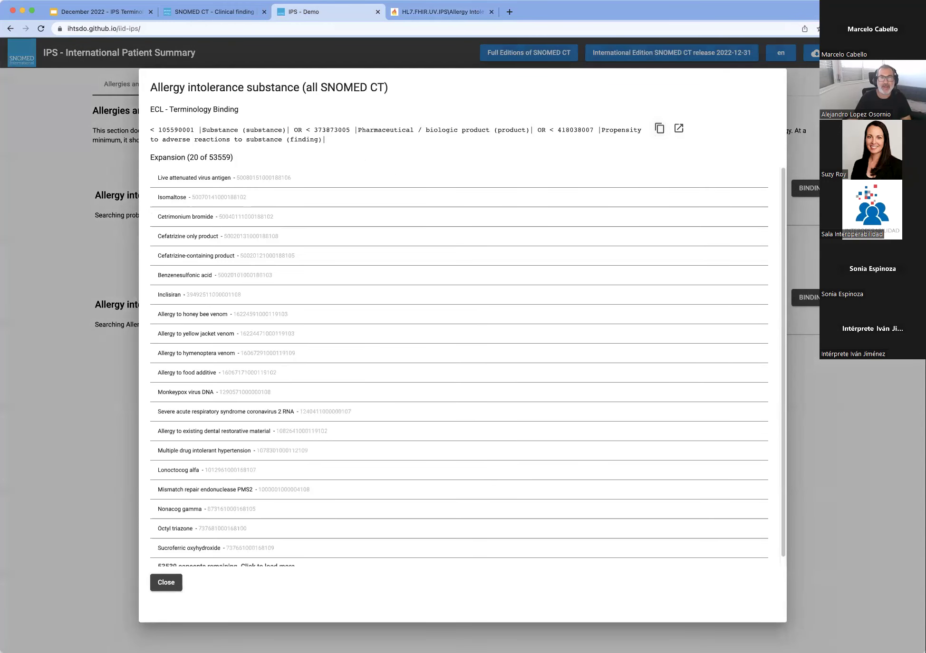
pyautogui.press('Escape')
pyautogui.click(511, 220)
pyautogui.press('BackSpace')
pyautogui.press('BackSpace')
pyautogui.press('BackSpace')
pyautogui.press('BackSpace')
pyautogui.press('BackSpace')
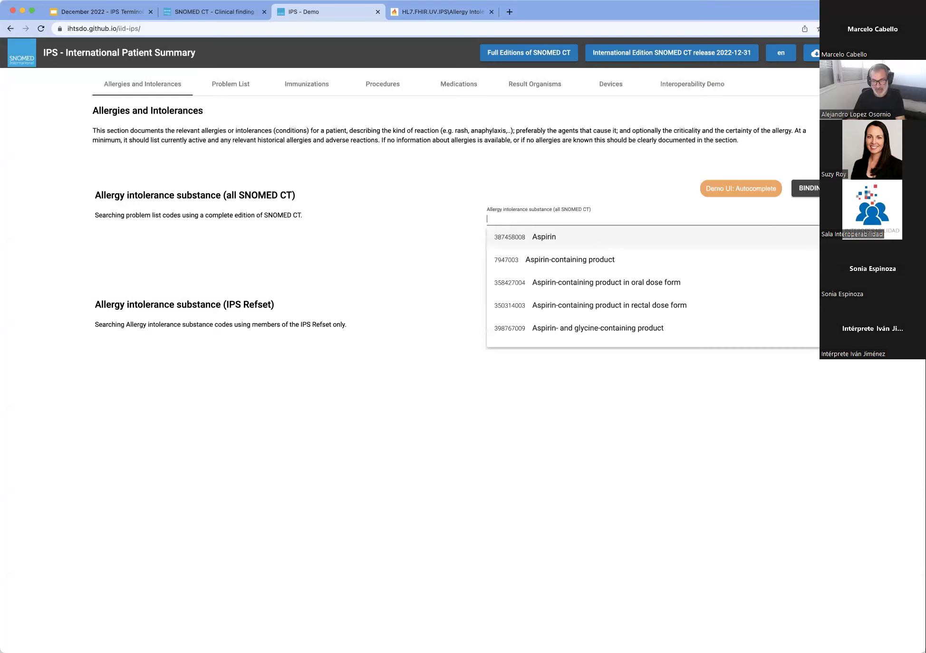
pyautogui.click(623, 176)
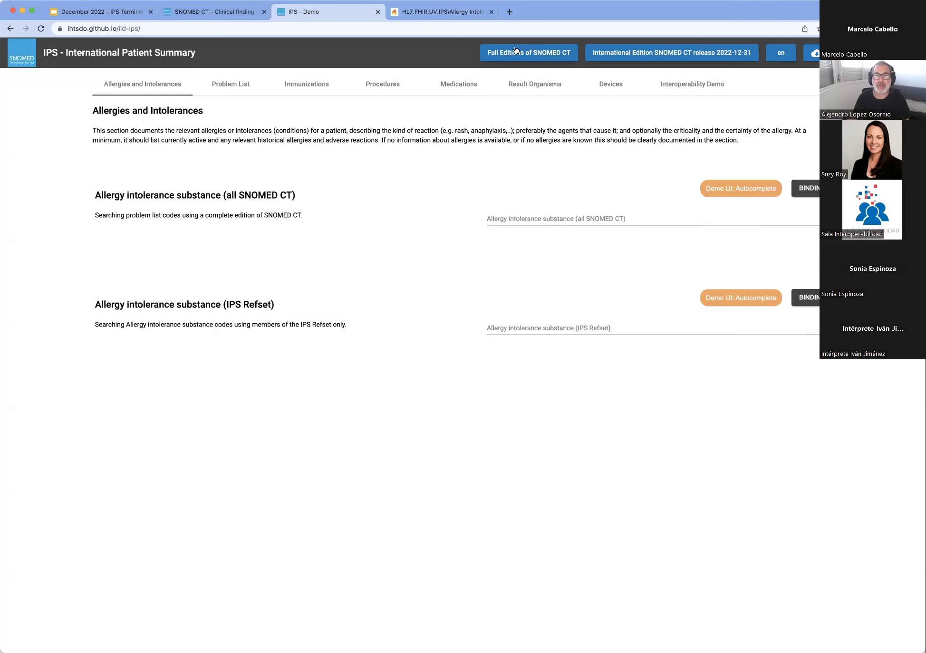
# Check the edition type choices, keeping International Edition 2022-12-31 active
pyautogui.click(540, 53)
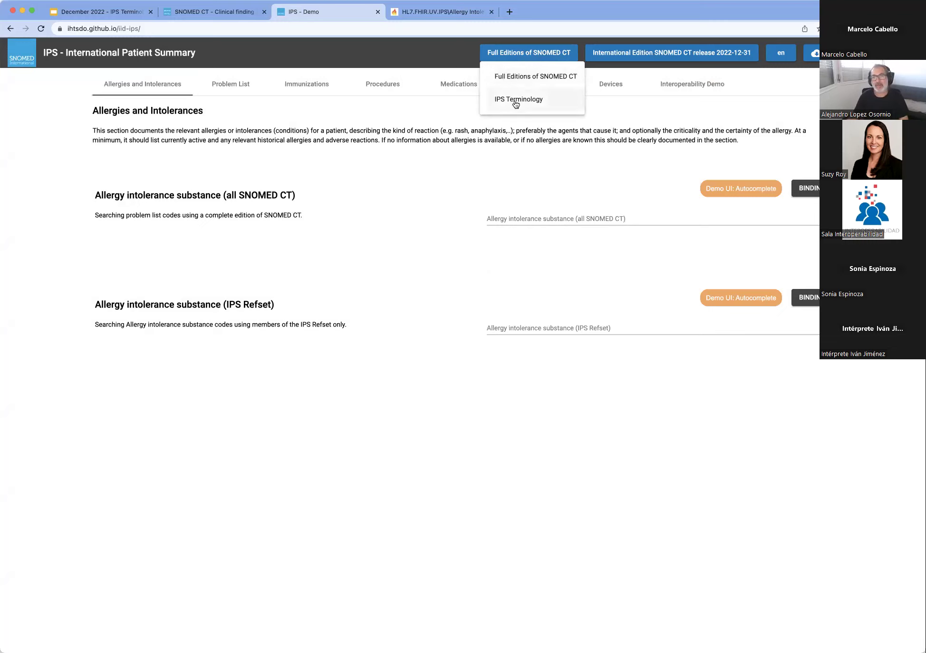
pyautogui.click(634, 146)
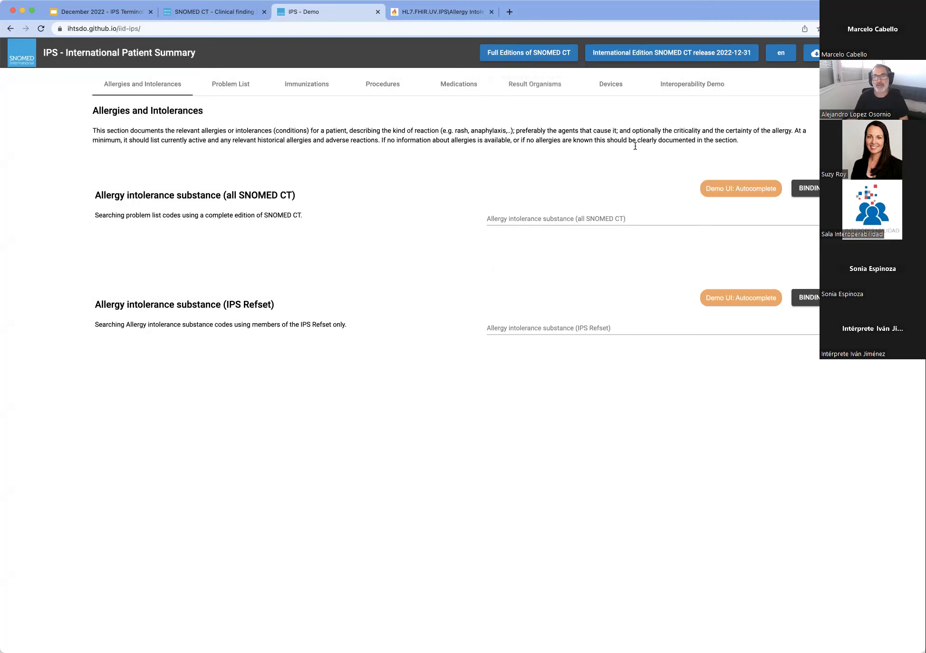
pyautogui.click(614, 53)
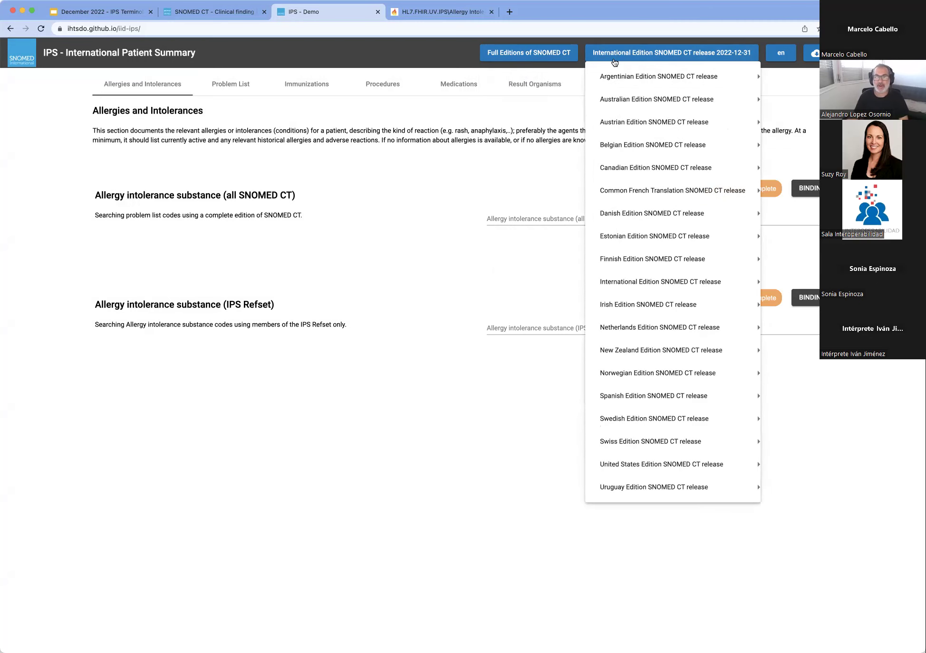
# Switch to Argentinian Edition 2022-11-30 in Spanish (es) and view the allergy binding
pyautogui.moveTo(616, 78)
pyautogui.click(570, 77)
pyautogui.click(781, 54)
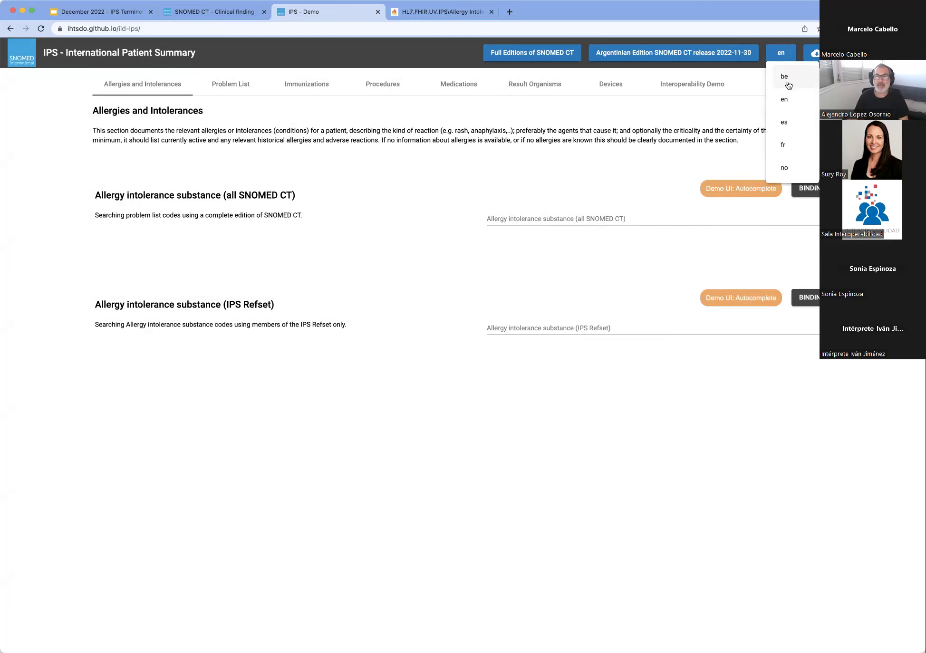
pyautogui.click(785, 124)
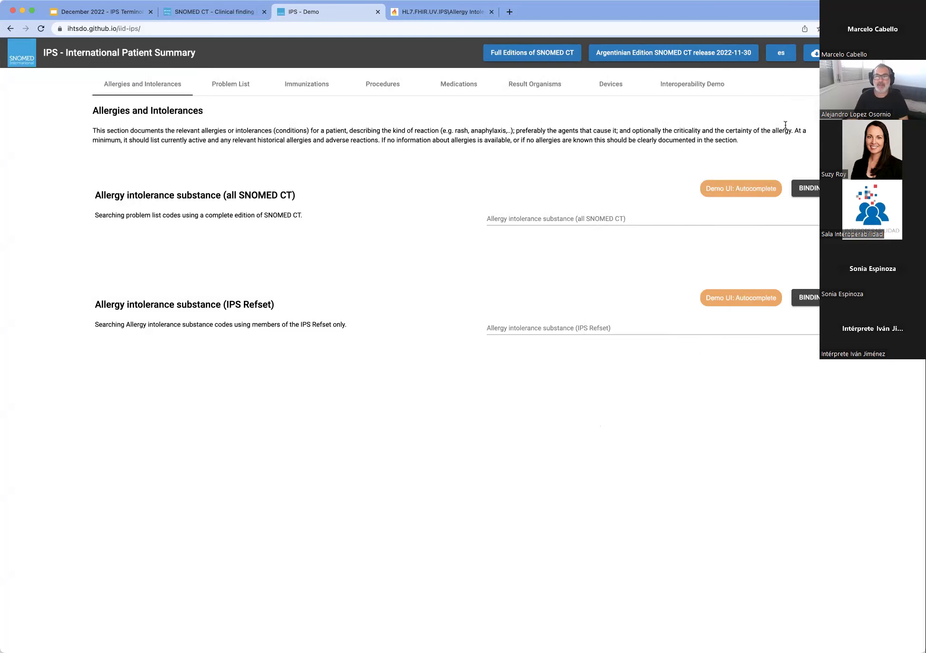
pyautogui.click(814, 190)
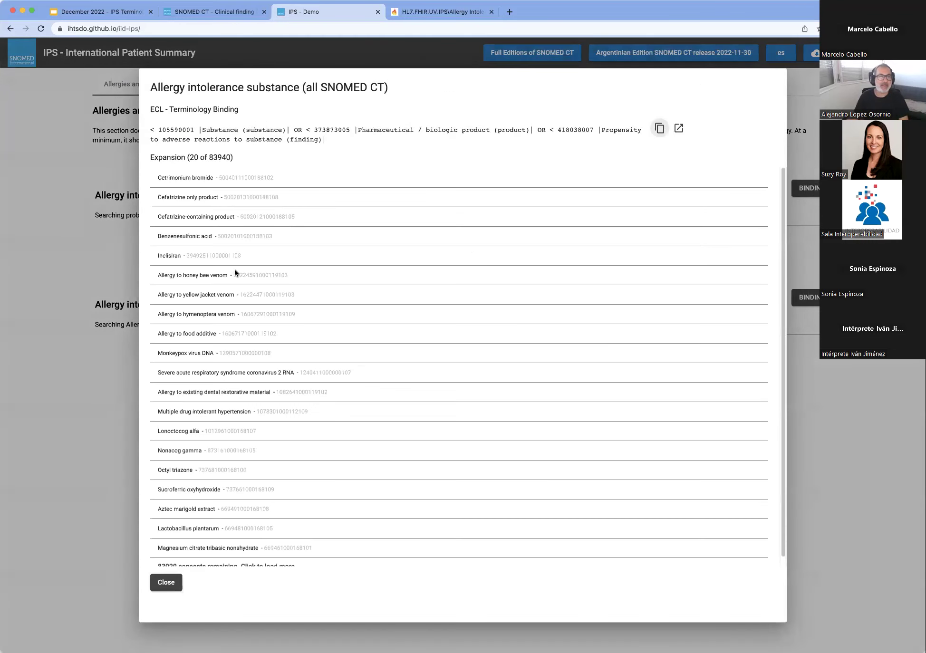
pyautogui.scroll(-1, 230, 271)
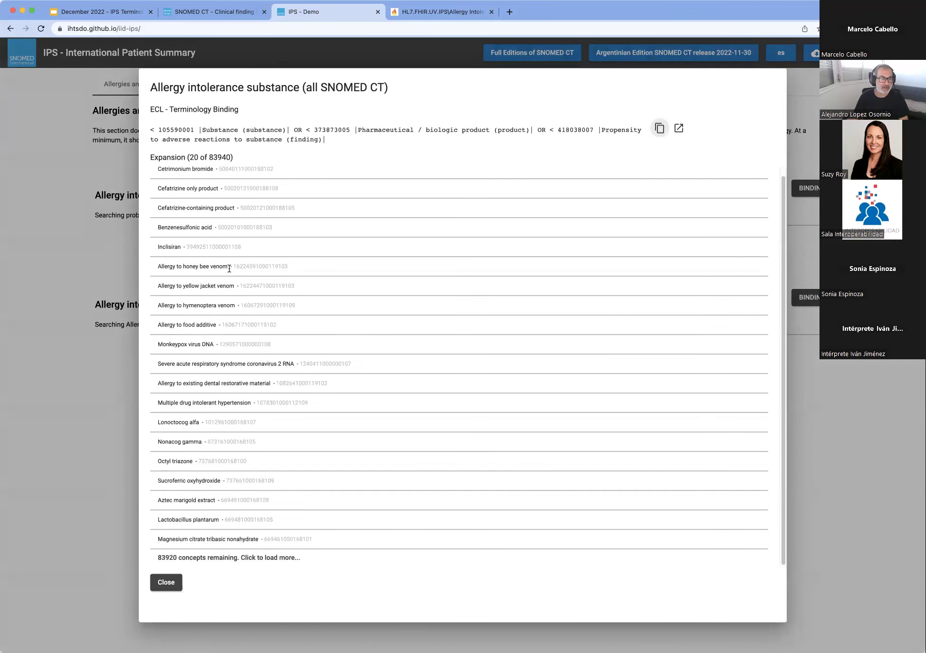
pyautogui.scroll(1, 229, 269)
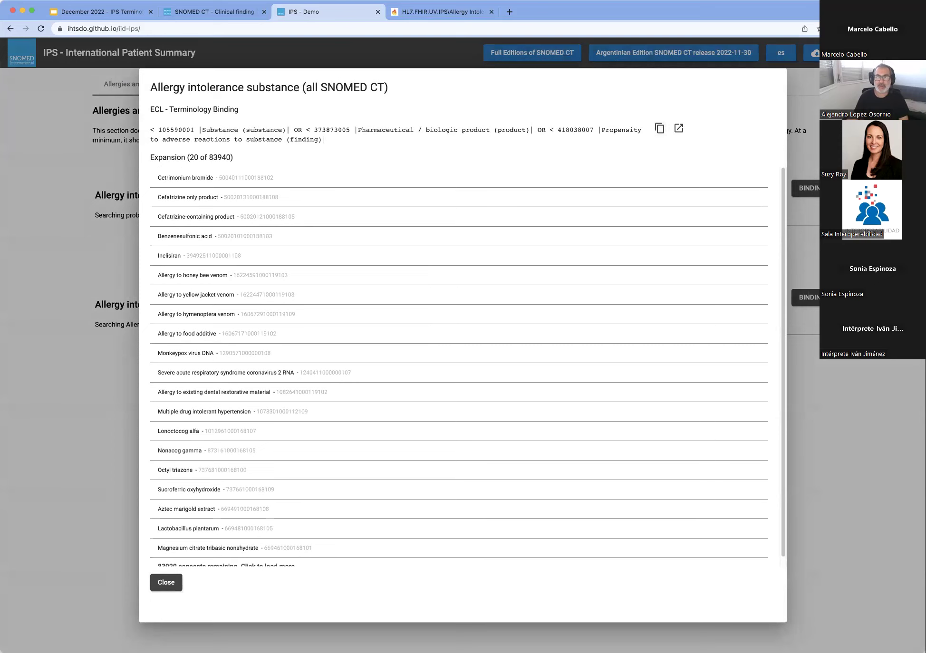
pyautogui.press('Escape')
# Search 'aspiri' in the allergy field, replacing the initial 'asma'
pyautogui.click(554, 220)
pyautogui.write('asma')
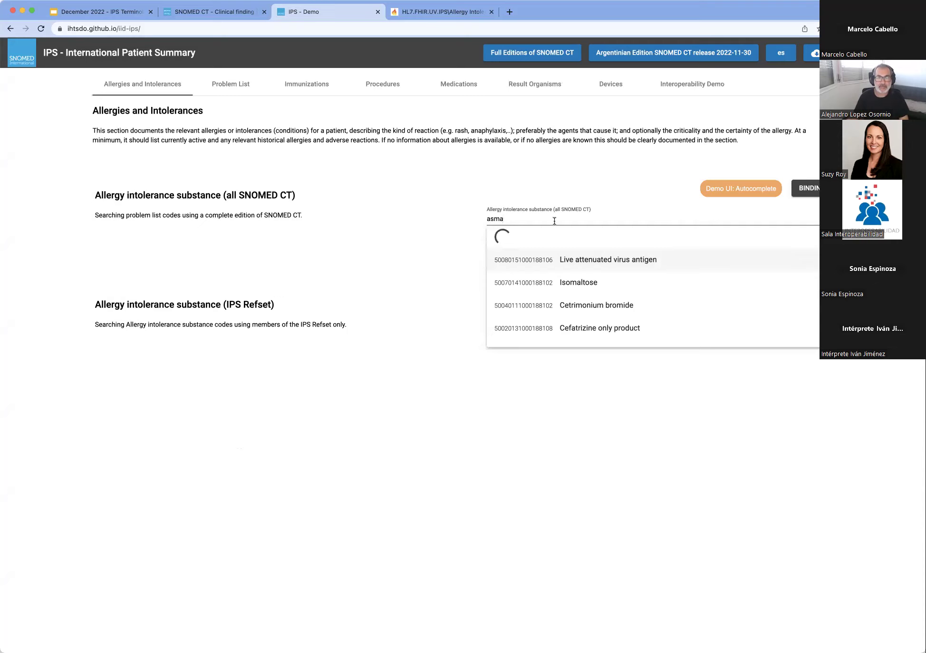
pyautogui.doubleClick(505, 219)
pyautogui.write('aspiri')
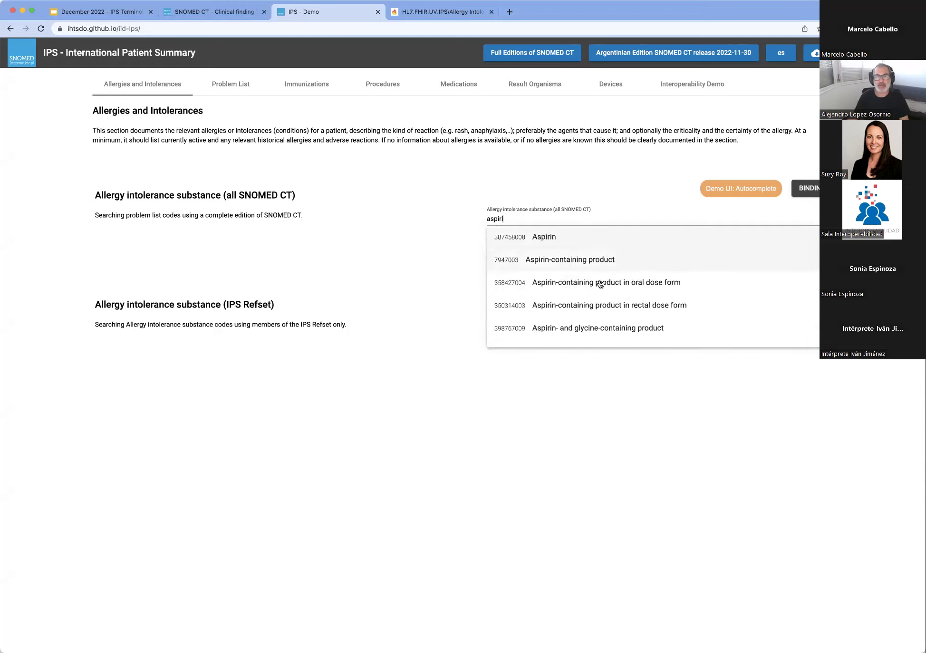
pyautogui.scroll(-5, 600, 281)
pyautogui.scroll(5, 600, 282)
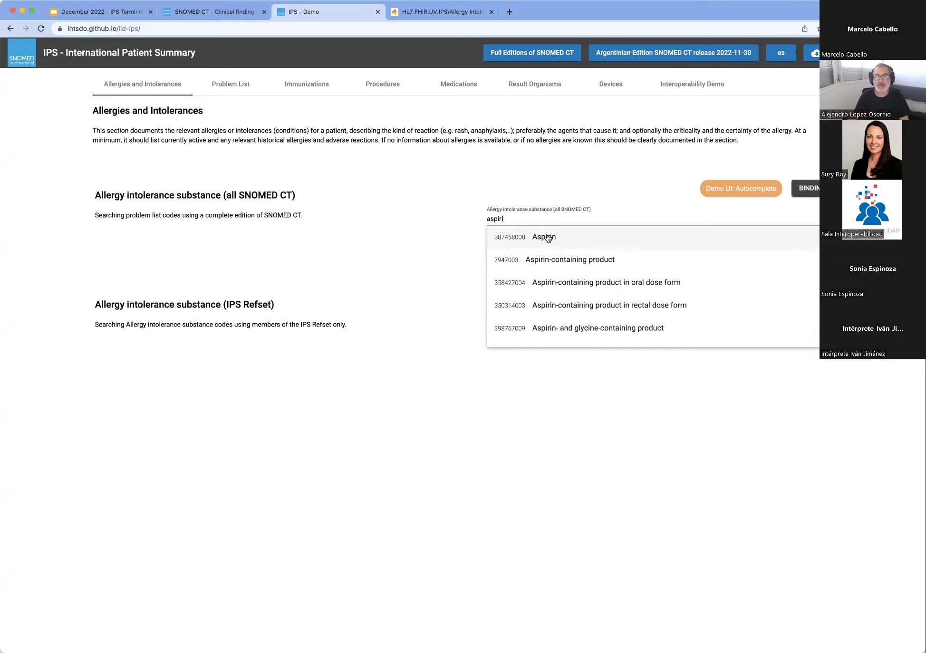
# Reopen the allergy binding (83940 concepts), then clear the allergy search field
pyautogui.click(808, 189)
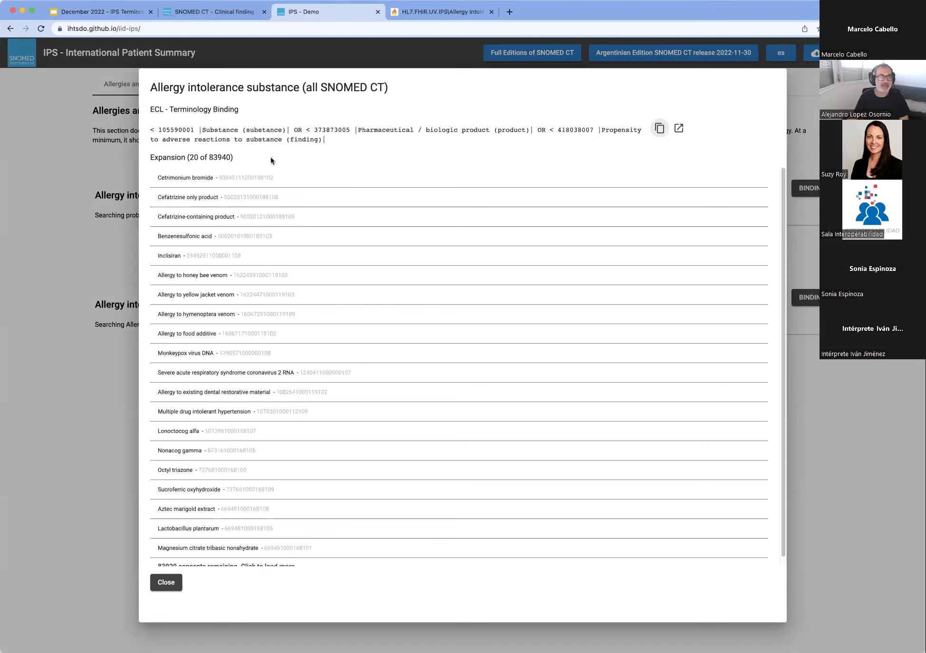
pyautogui.press('Escape')
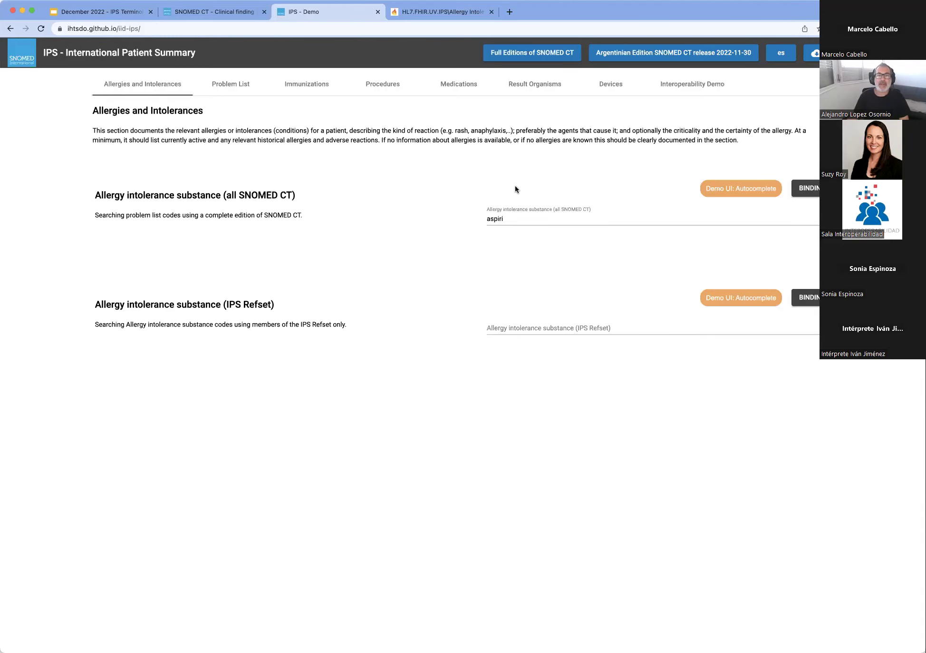
pyautogui.click(514, 218)
pyautogui.press('BackSpace')
pyautogui.press('BackSpace')
pyautogui.press('BackSpace')
pyautogui.press('BackSpace')
pyautogui.press('BackSpace')
pyautogui.press('BackSpace')
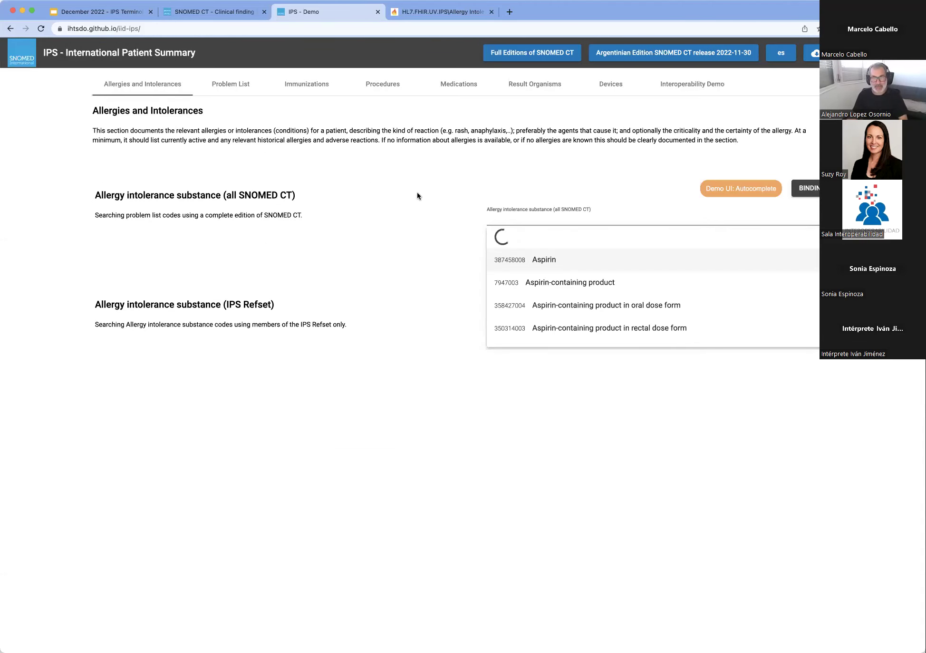
pyautogui.click(417, 191)
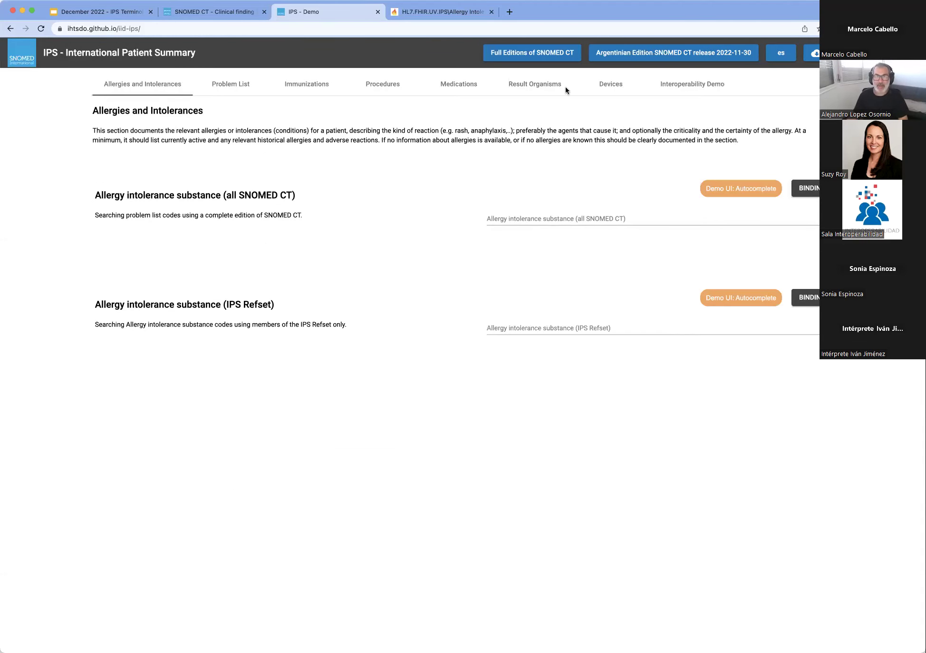
# Reload the demo to restore International Edition 2022-12-31 and view the IPS Refset allergy binding
pyautogui.click(38, 29)
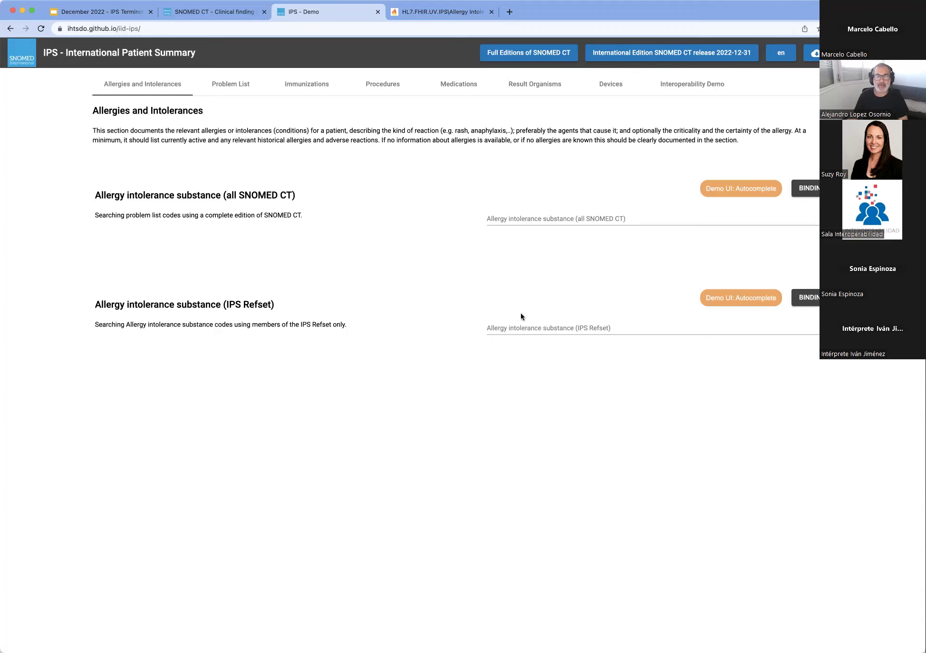
pyautogui.click(520, 328)
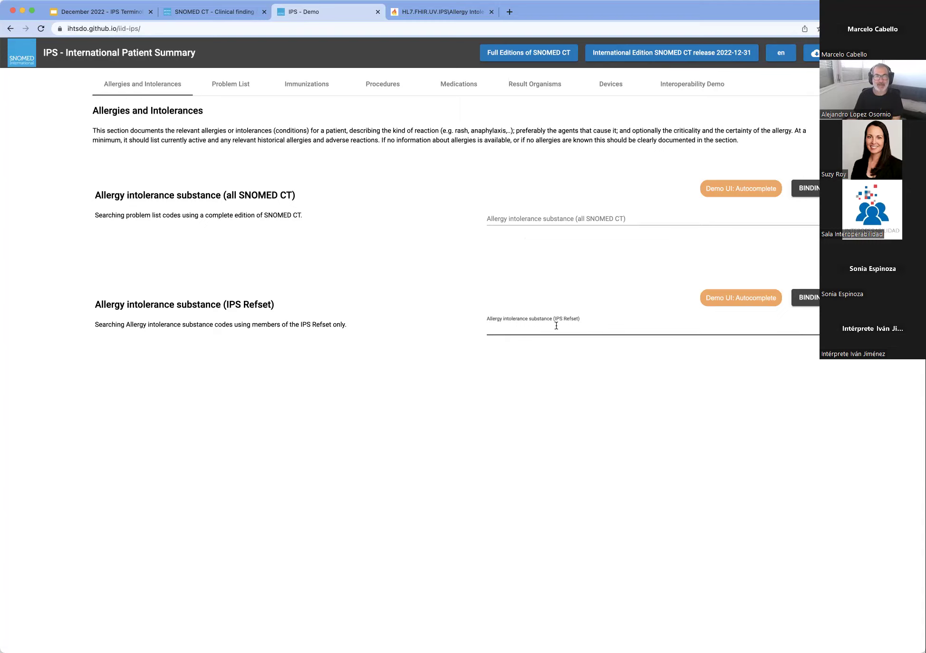
pyautogui.click(805, 298)
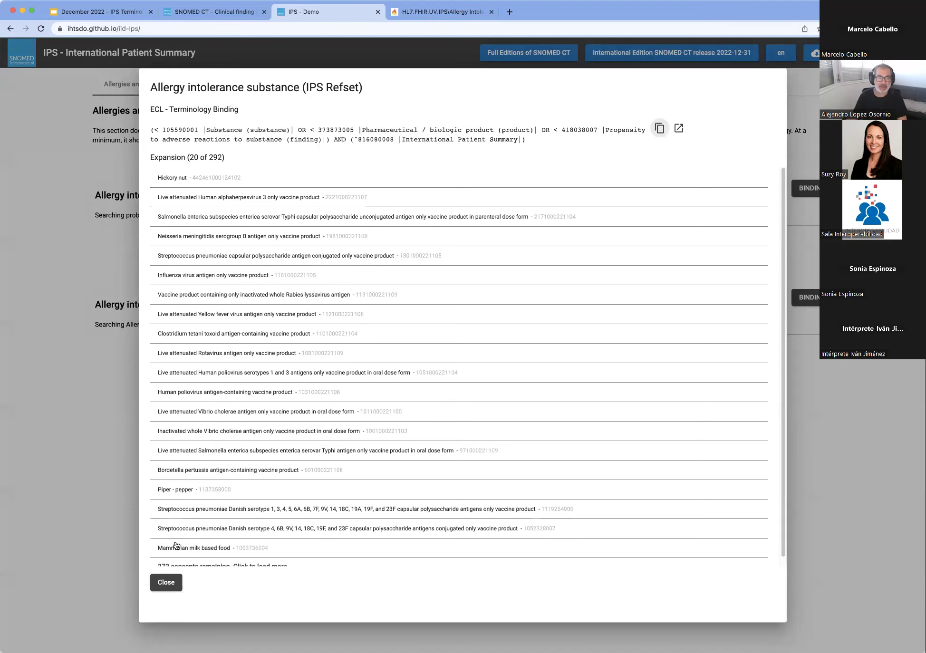
pyautogui.click(166, 582)
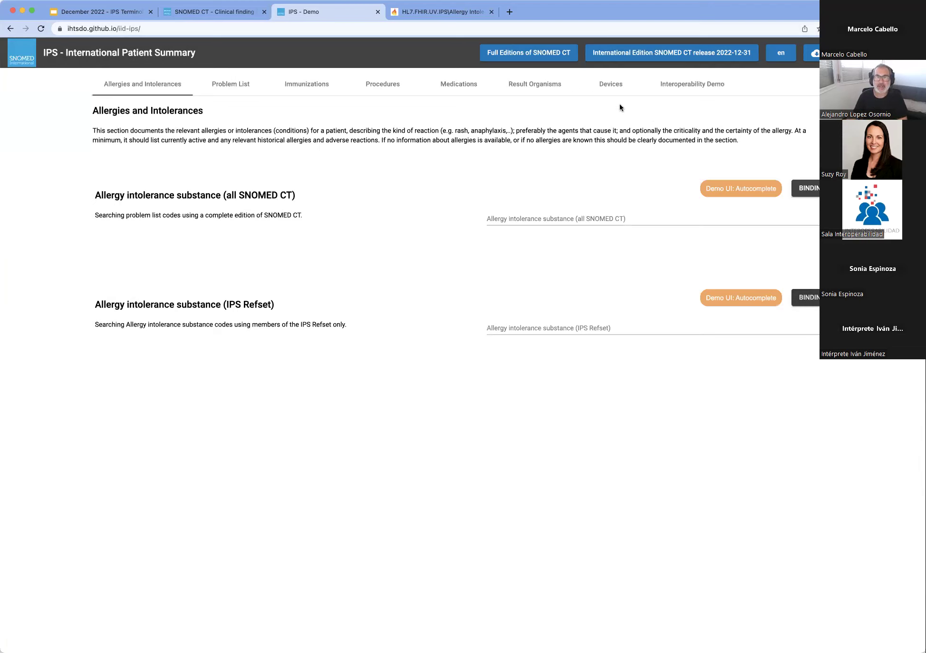
pyautogui.click(523, 54)
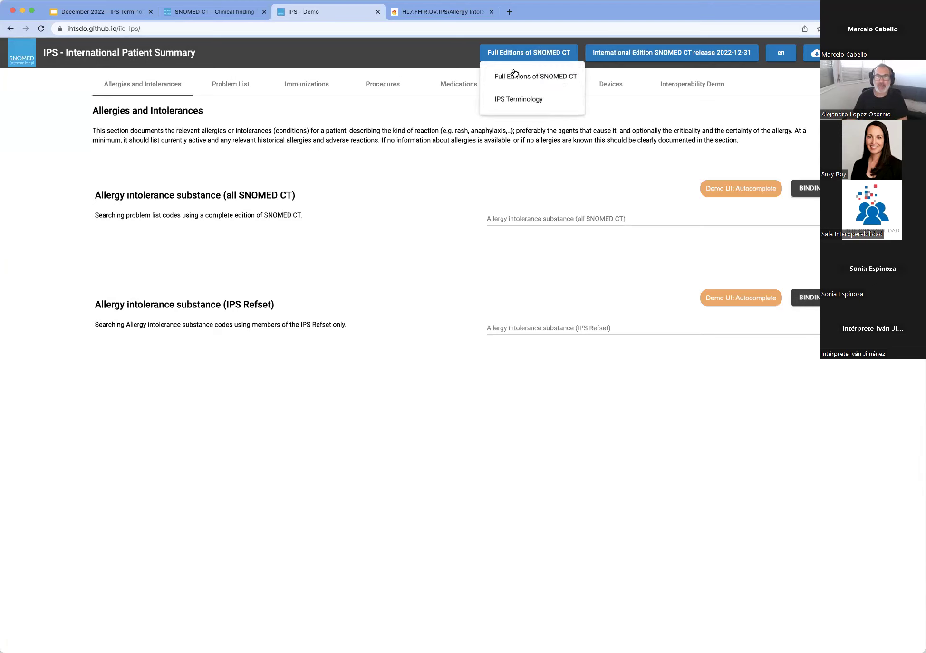
# Switch to IPS Terminology and view the Allergies and Problem List bindings
pyautogui.click(510, 100)
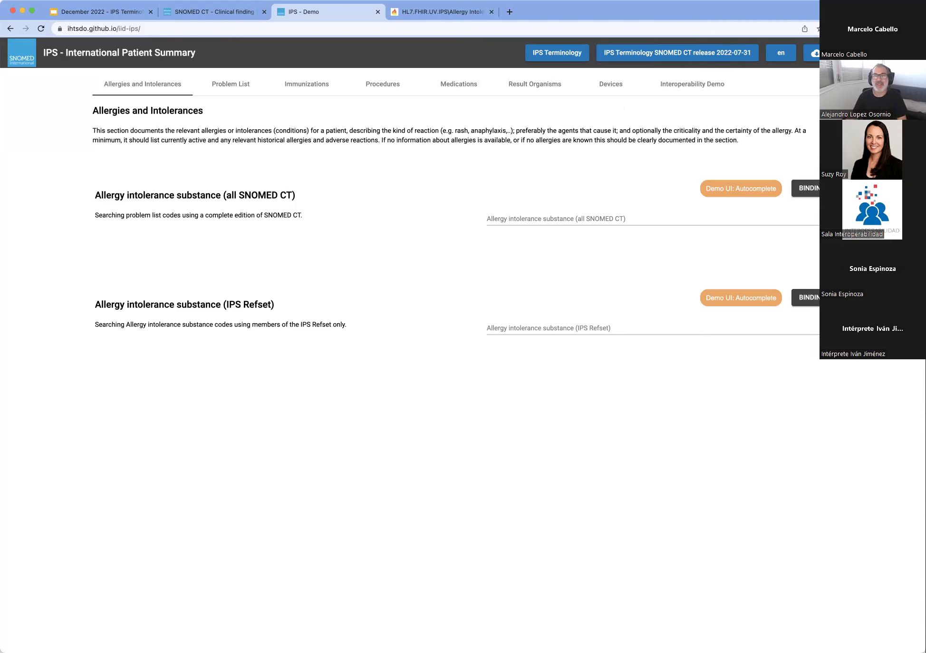
pyautogui.click(814, 189)
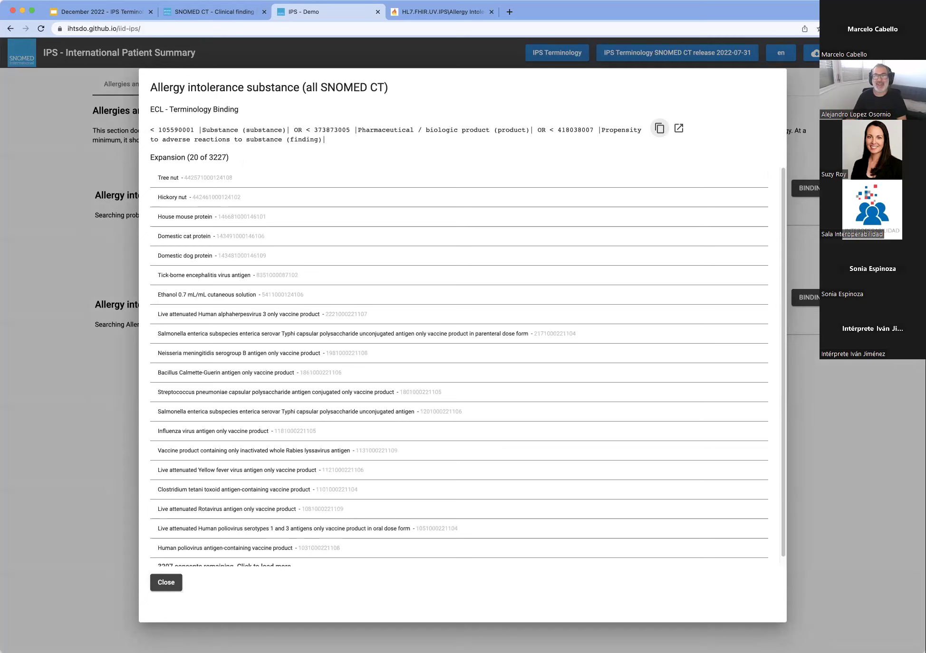
pyautogui.press('Escape')
pyautogui.click(232, 86)
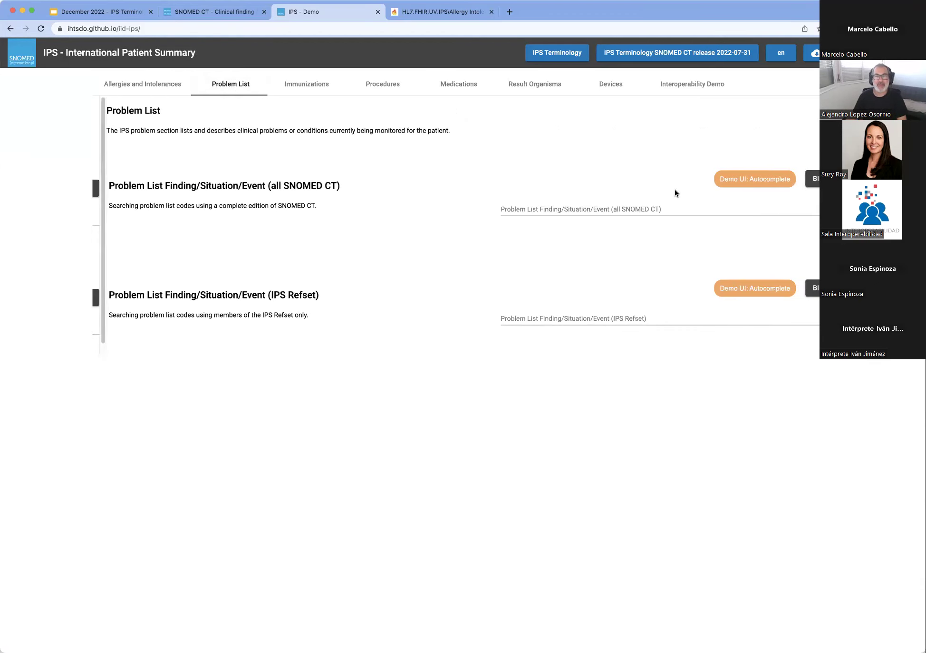
pyautogui.click(806, 179)
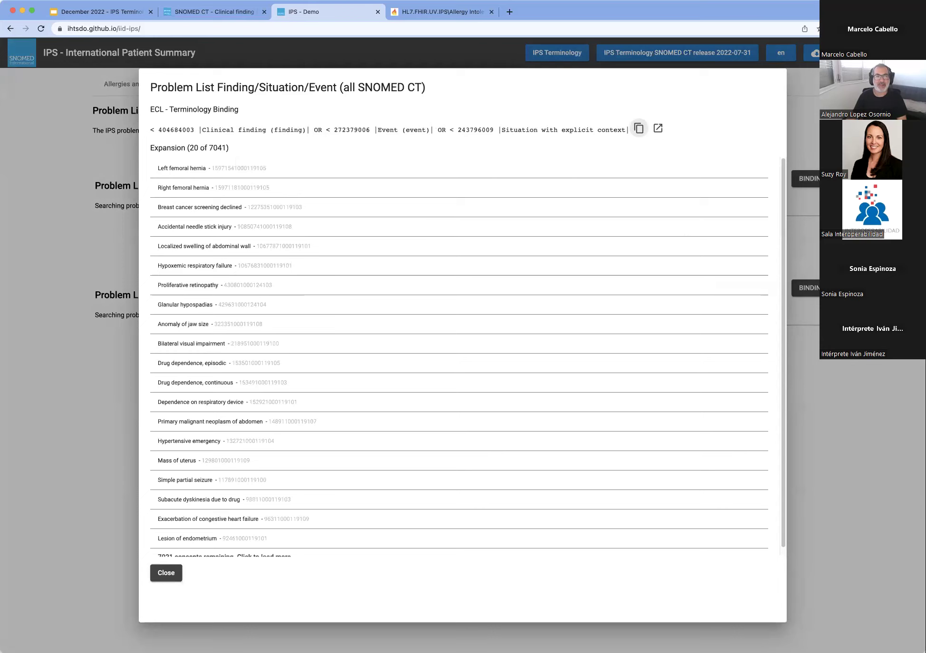
pyautogui.press('Escape')
# View the Immunizations and Procedures all-SNOMED CT bindings
pyautogui.click(294, 84)
pyautogui.click(808, 188)
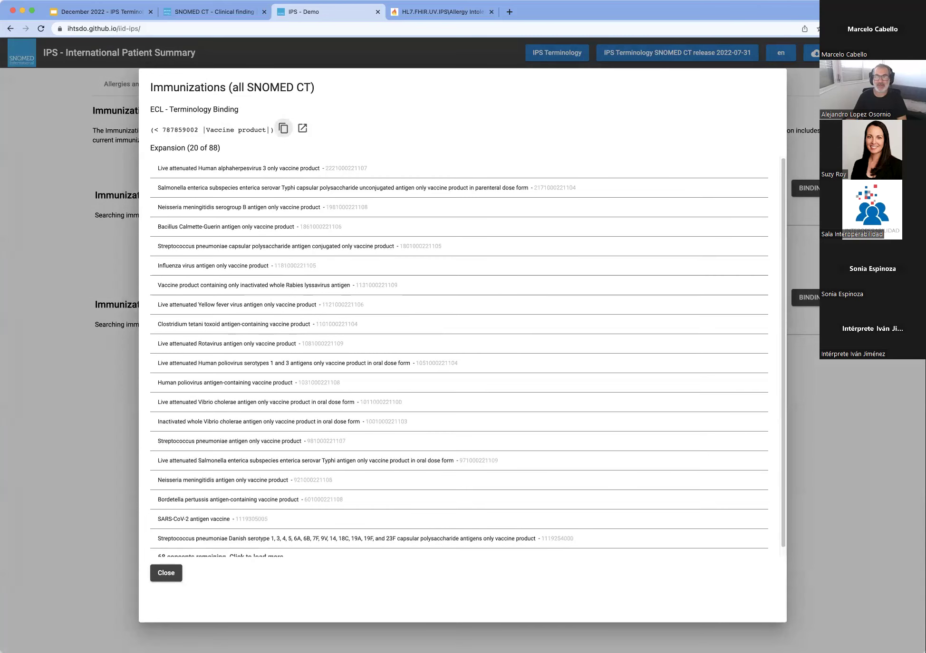
pyautogui.press('Escape')
pyautogui.click(381, 88)
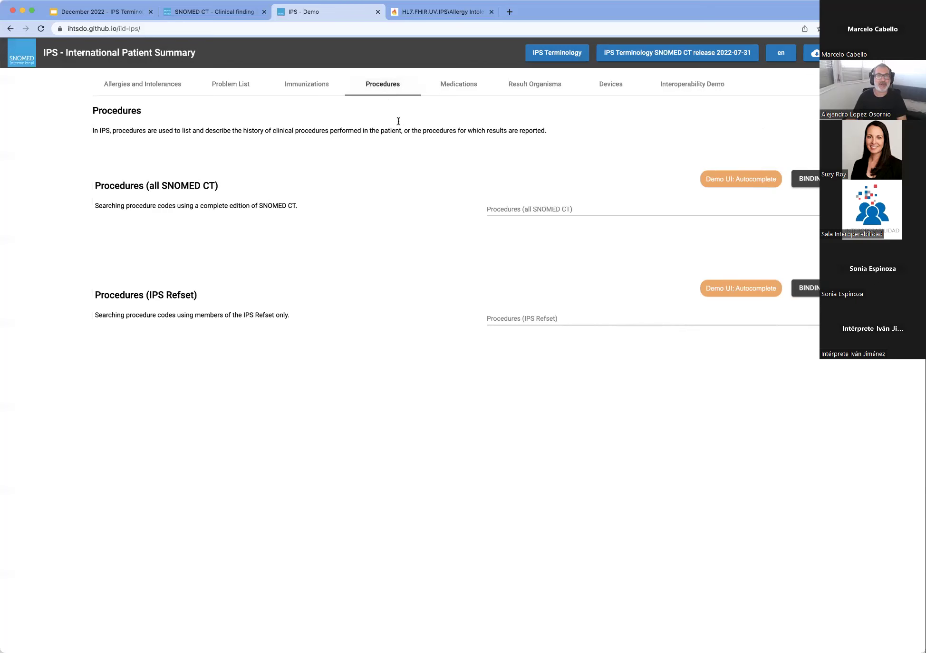
pyautogui.click(811, 183)
pyautogui.press('Escape')
# Review the Medications section's 1533-concept all-SNOMED CT binding
pyautogui.click(477, 91)
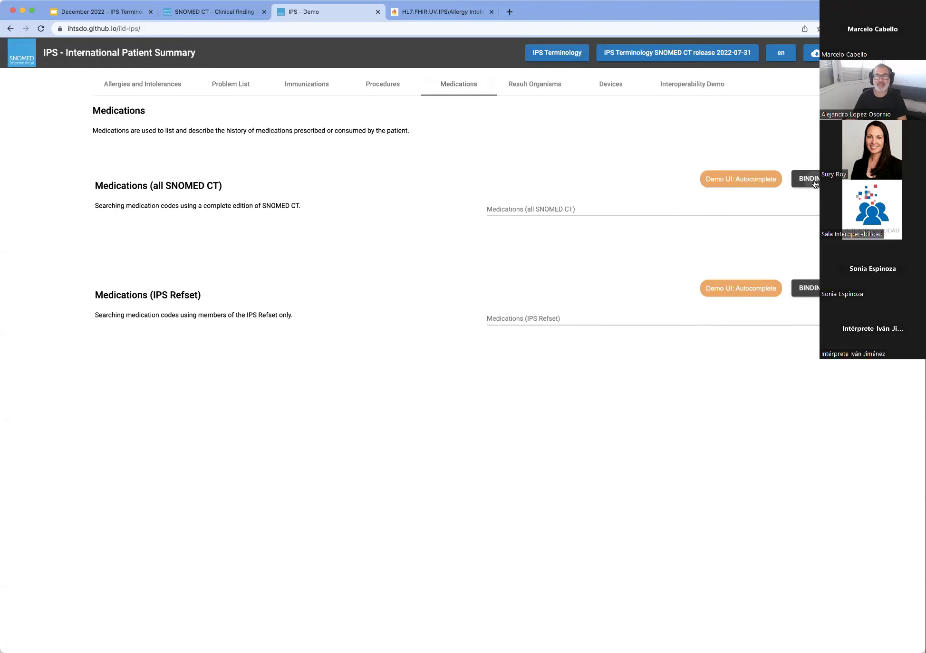
pyautogui.click(808, 180)
pyautogui.press('Escape')
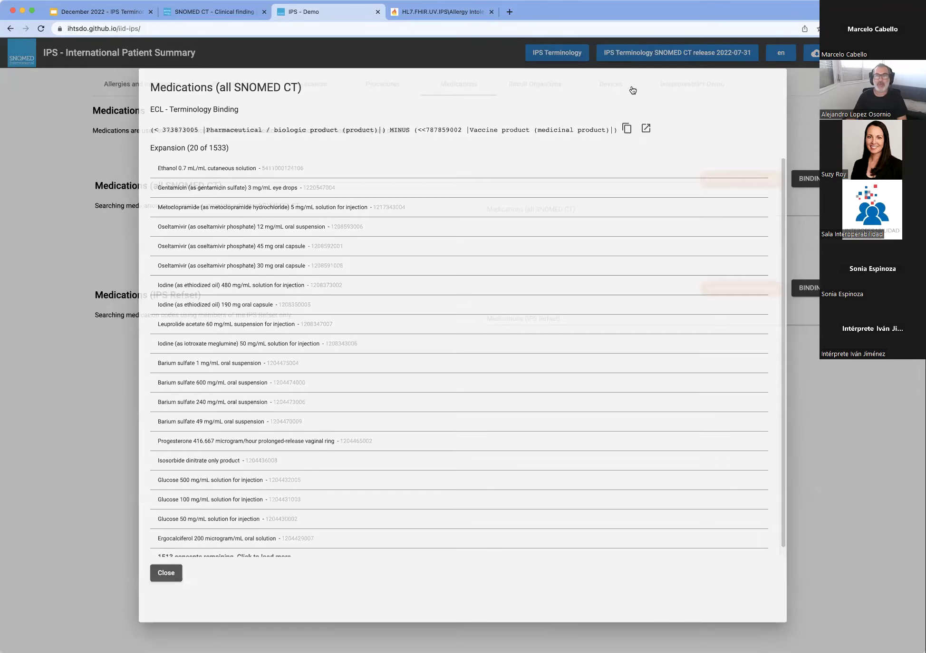
pyautogui.click(556, 55)
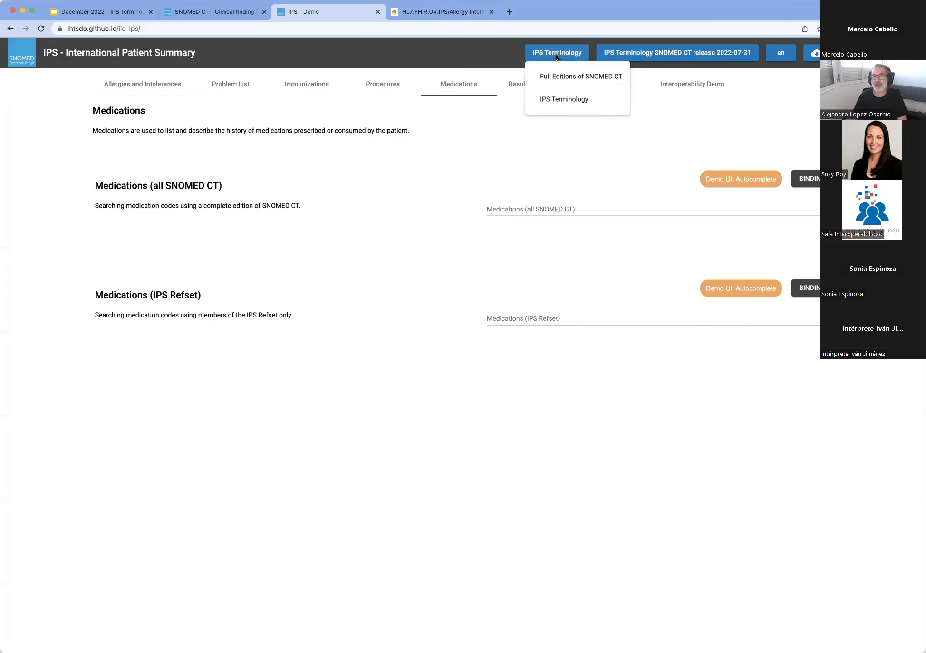
# Switch back to Full Editions of SNOMED CT, International Edition 2022-12-31
pyautogui.click(558, 77)
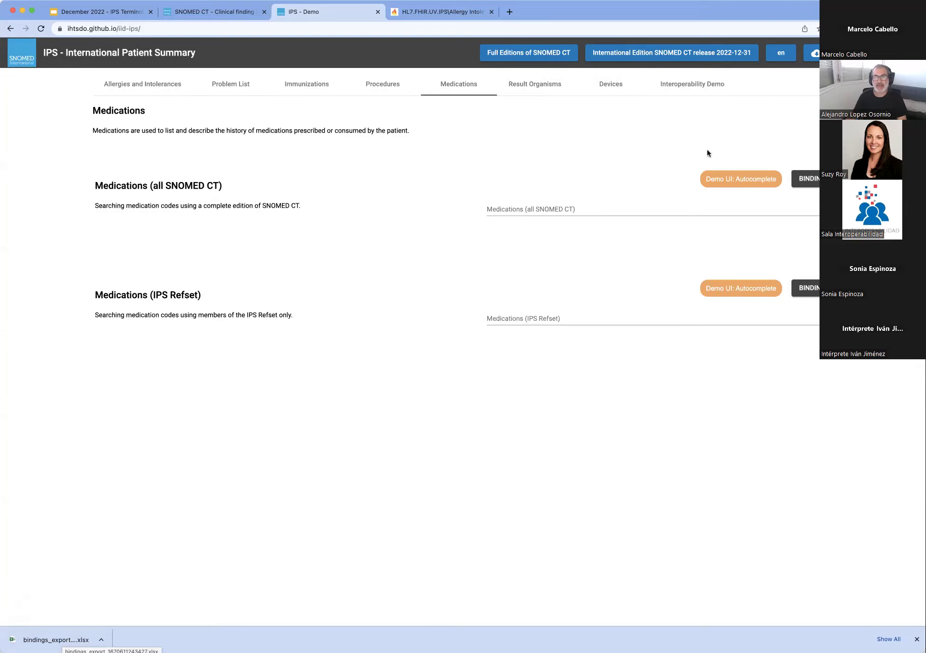
pyautogui.click(693, 88)
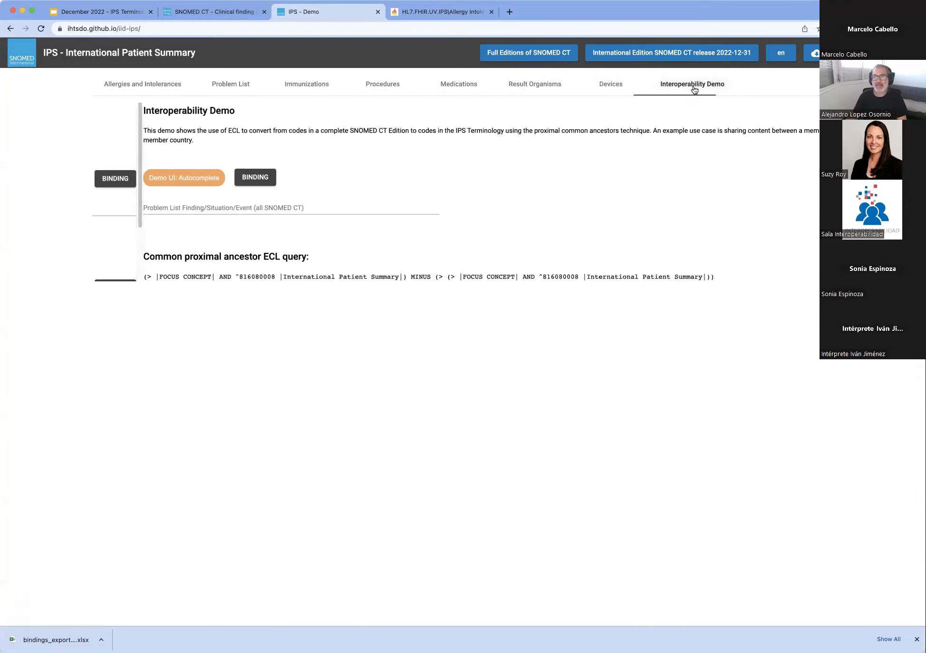
# Enter 'asthma' as a Problem List finding in the Interoperability Demo
pyautogui.click(159, 209)
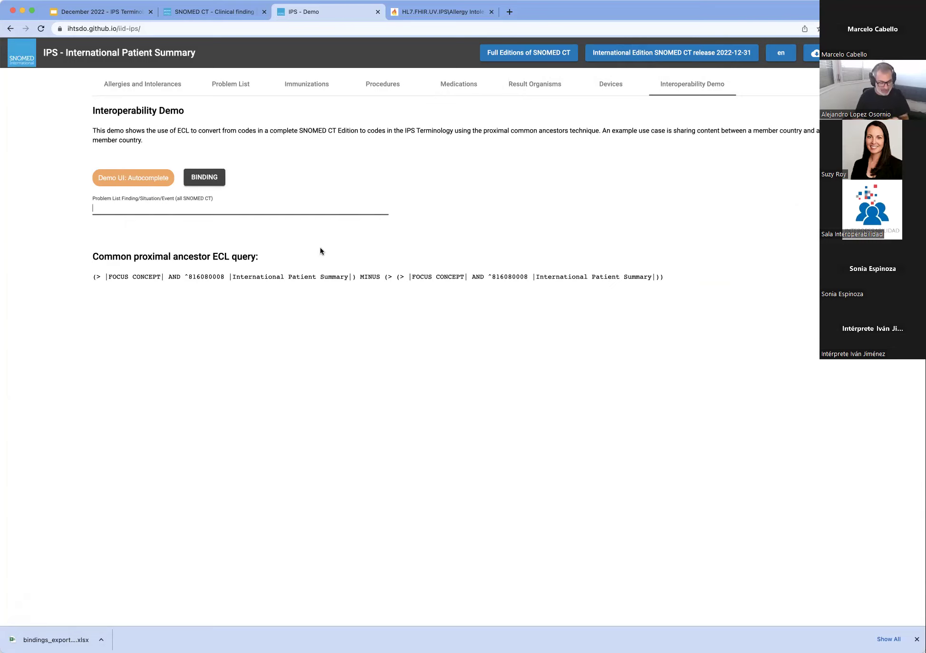
pyautogui.write('asma')
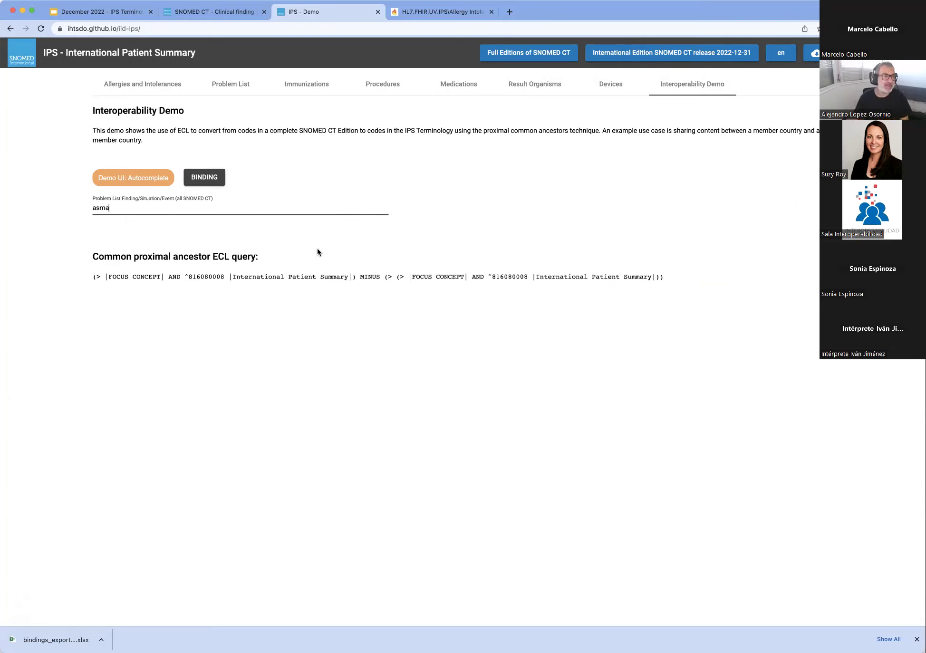
pyautogui.press('super+a')
pyautogui.write('as')
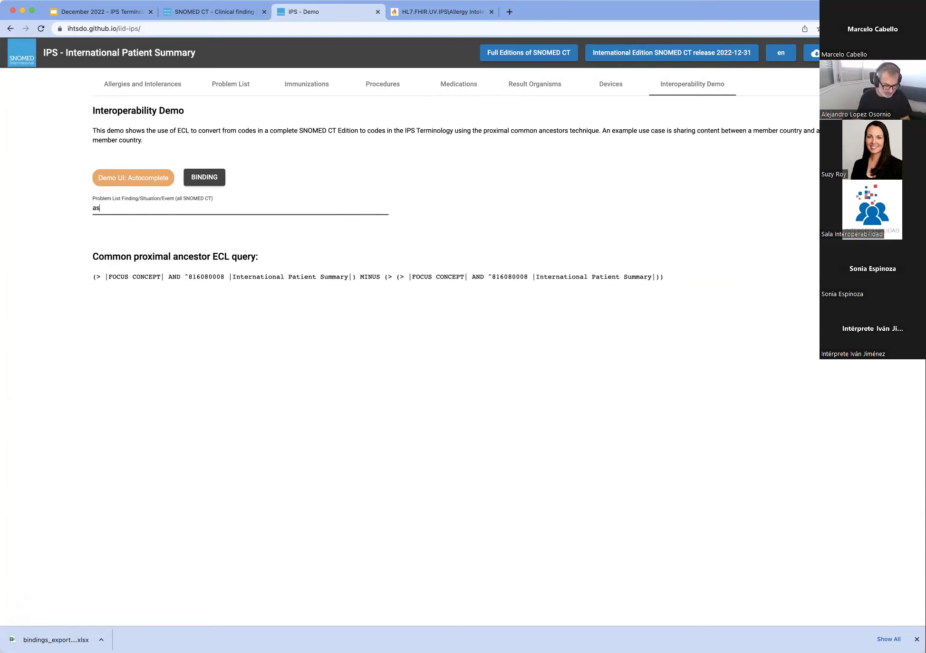
pyautogui.write('thma')
pyautogui.click(149, 230)
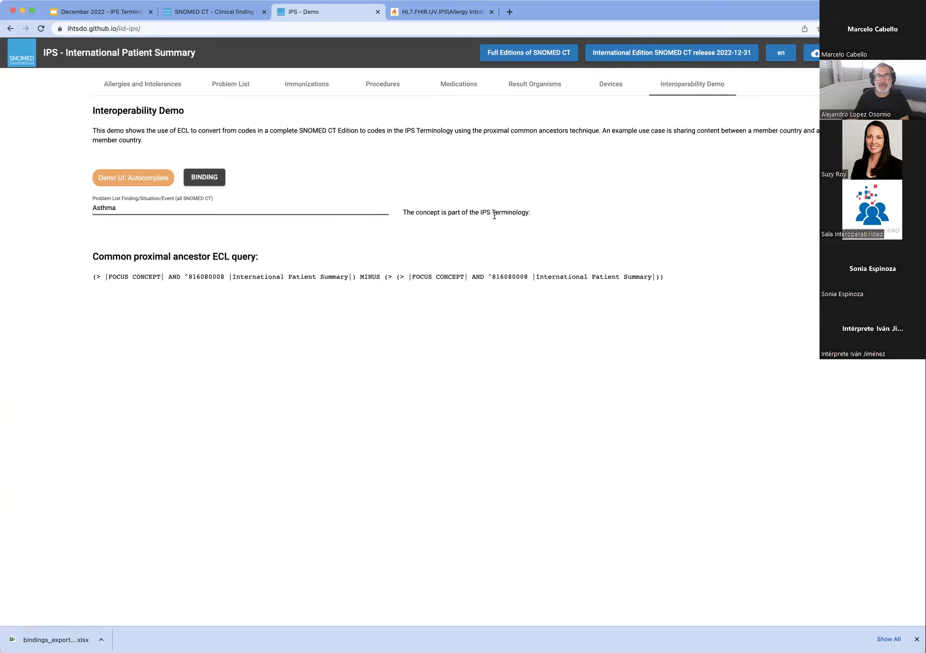
# Choose 'Asthma caused by wood dust', which maps to 389145006 |Allergic asthma|
pyautogui.click(153, 210)
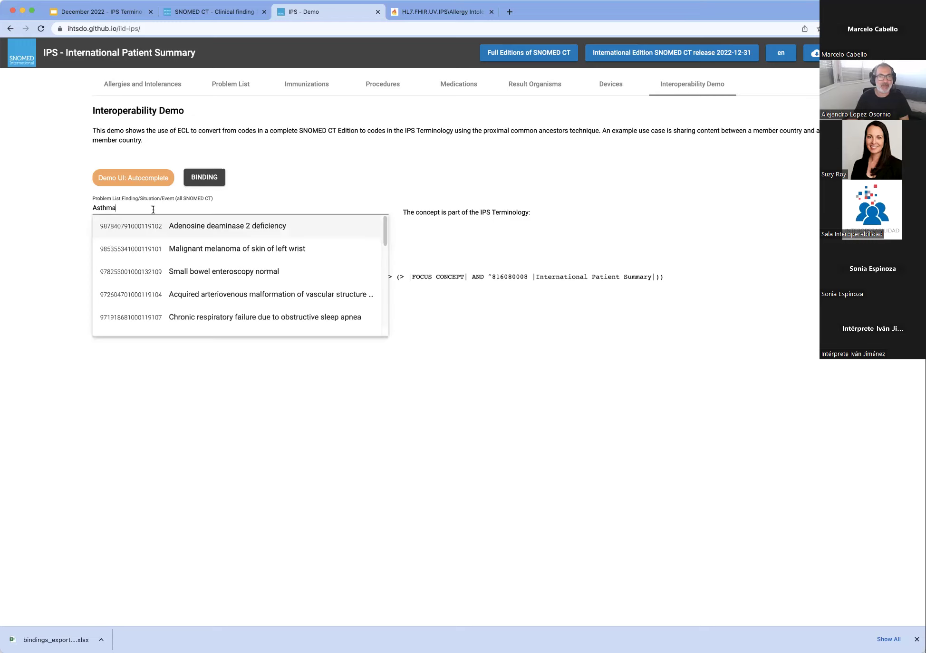
pyautogui.press('BackSpace')
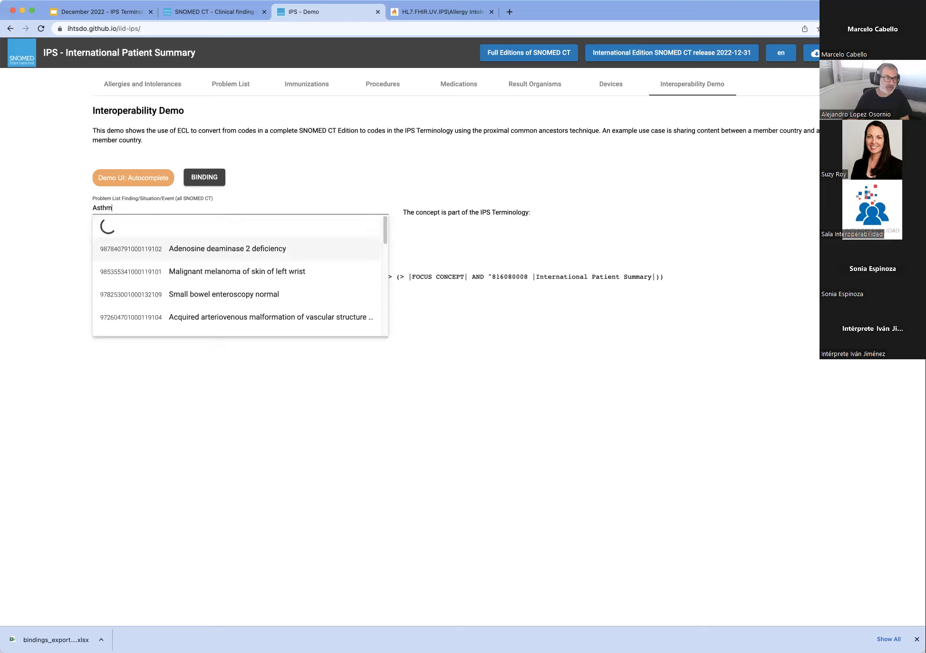
pyautogui.scroll(-5, 211, 295)
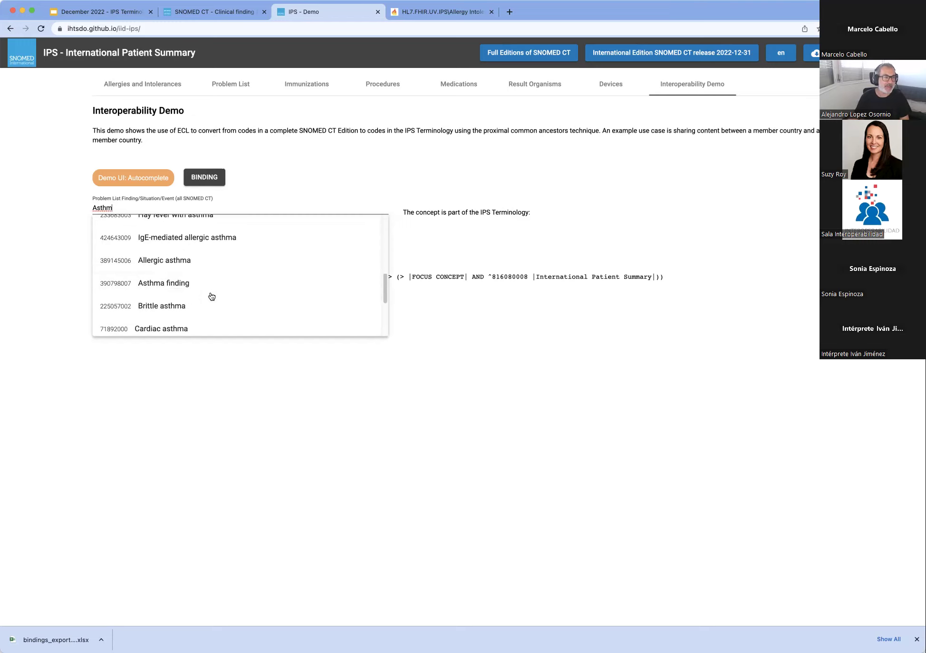
pyautogui.scroll(5, 191, 304)
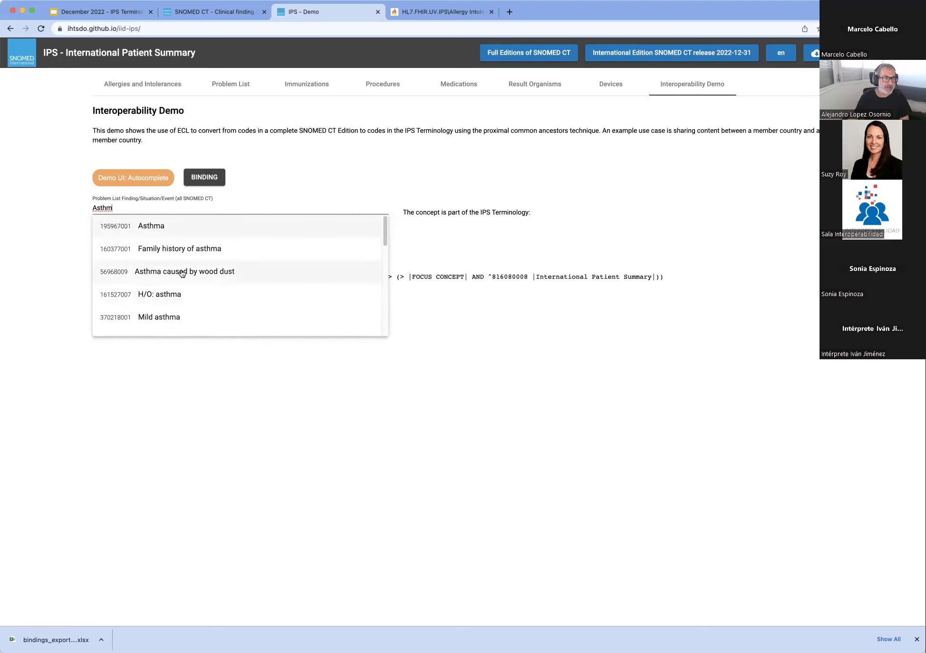
pyautogui.click(209, 274)
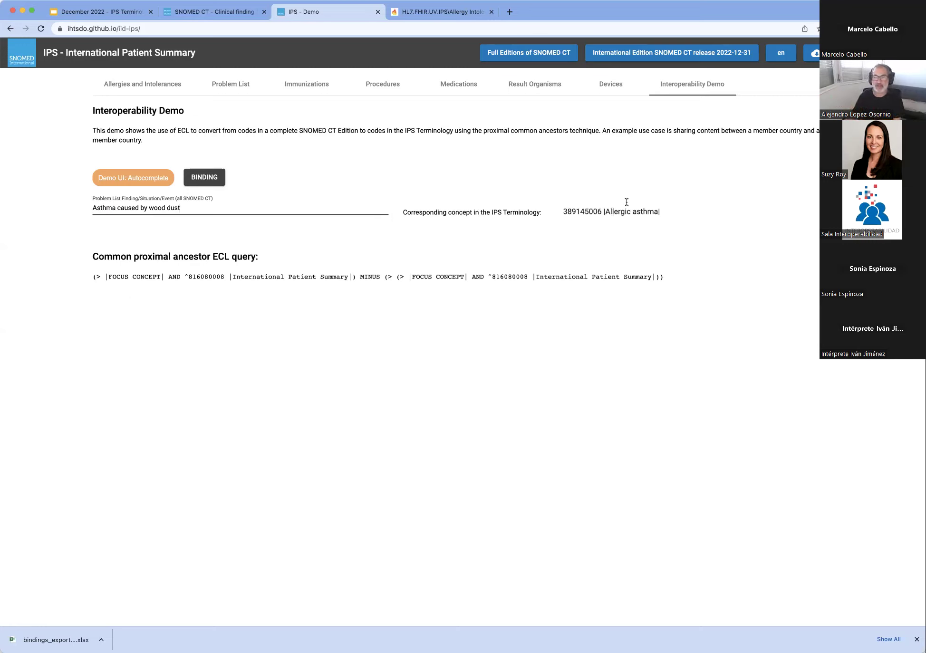
pyautogui.click(916, 639)
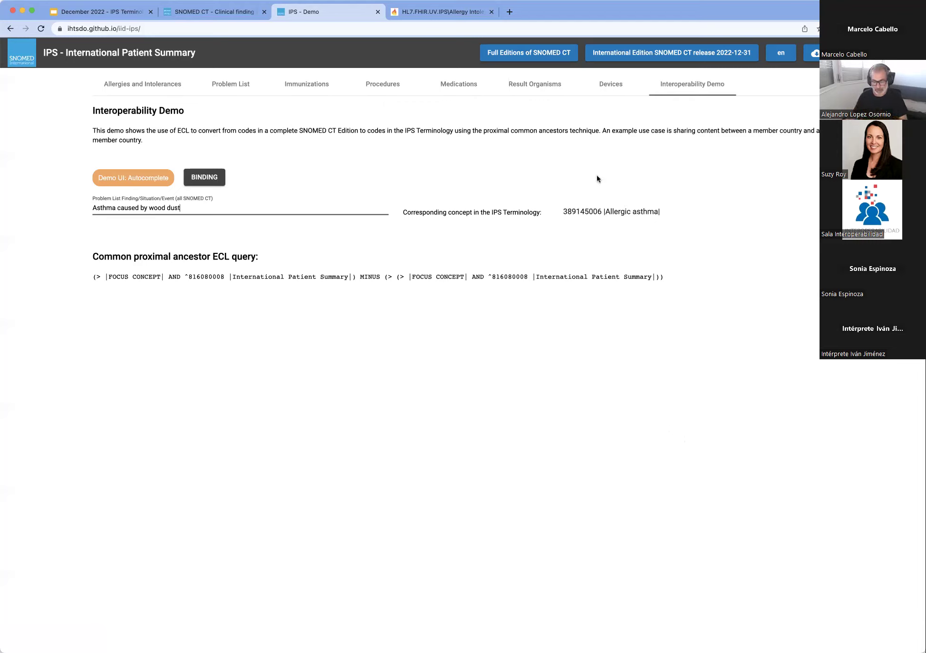
pyautogui.press('super+alt+i')
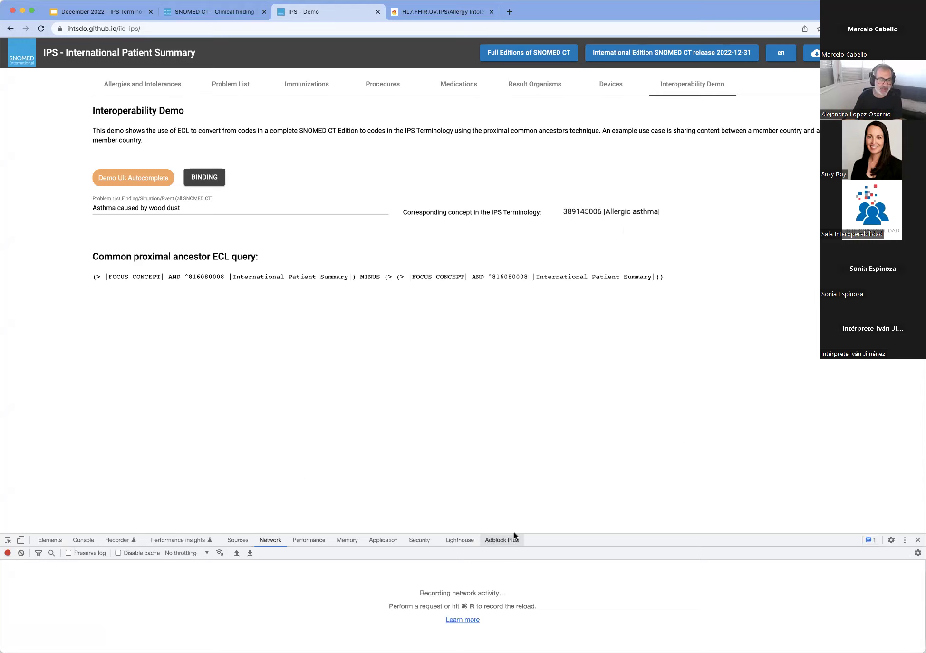
# Search 'asthma' in the problem list finding and choose 'Hay fever with asthma'
pyautogui.moveTo(514, 532); pyautogui.dragTo(576, 508)
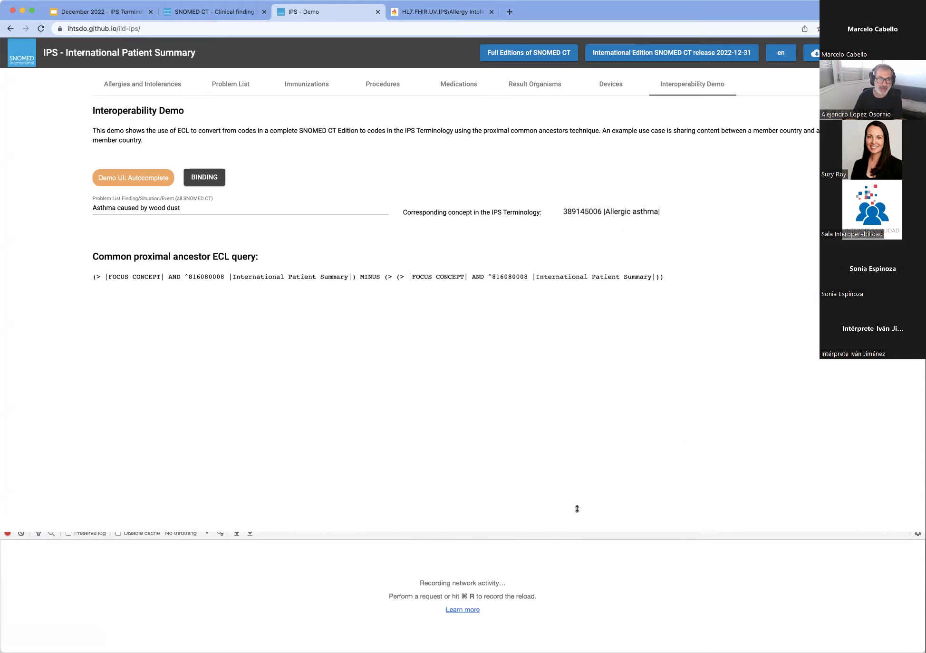
pyautogui.click(209, 214)
pyautogui.press('super+a')
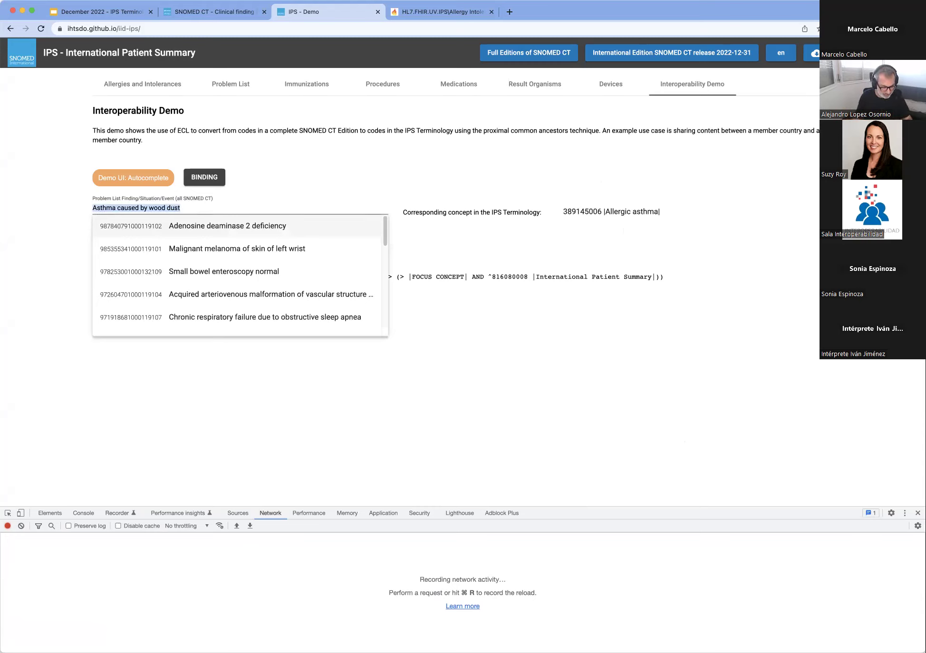
pyautogui.write('asthma')
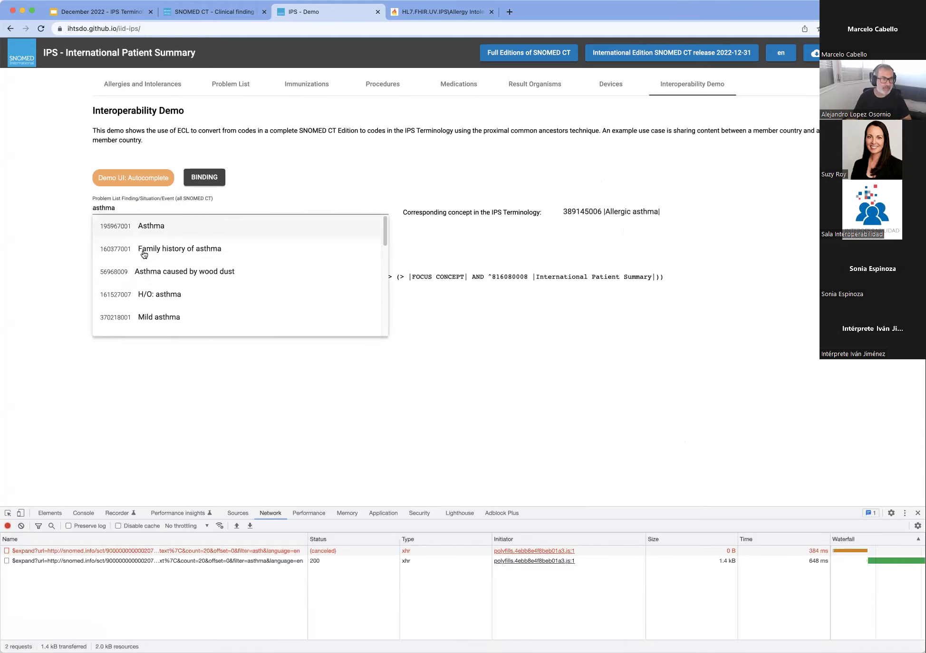
pyautogui.scroll(-3, 180, 280)
pyautogui.click(179, 292)
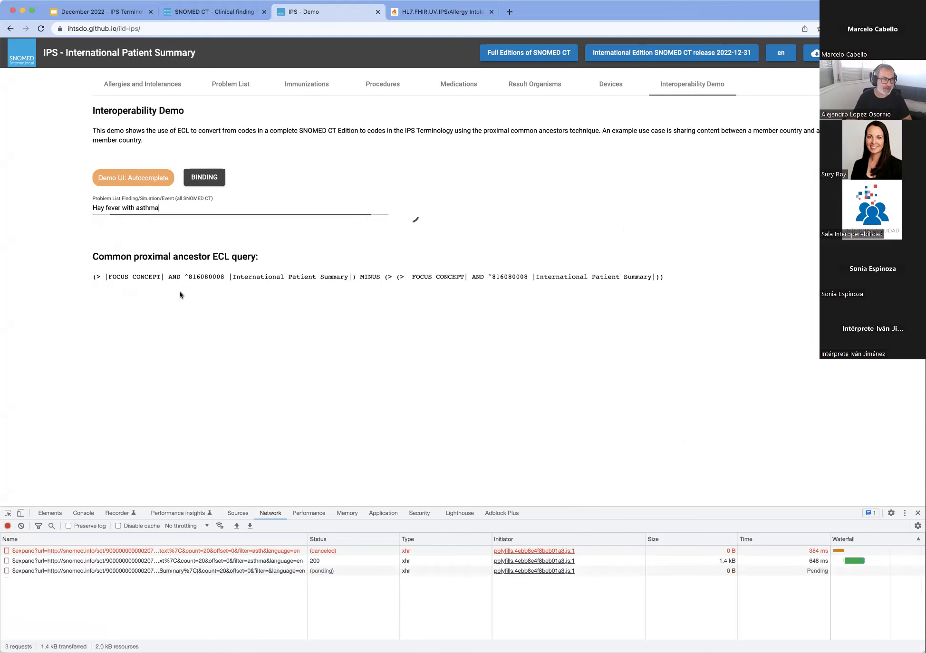
# View the $expand request's response in a new tab, close it, and reload the demo page
pyautogui.click(211, 589)
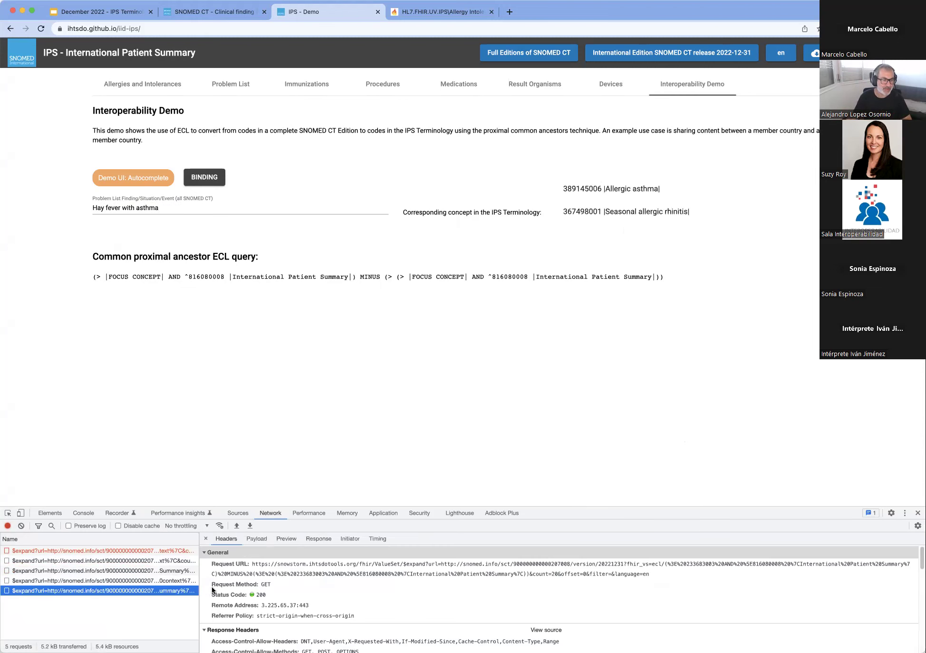
pyautogui.rightClick(146, 589)
pyautogui.click(168, 541)
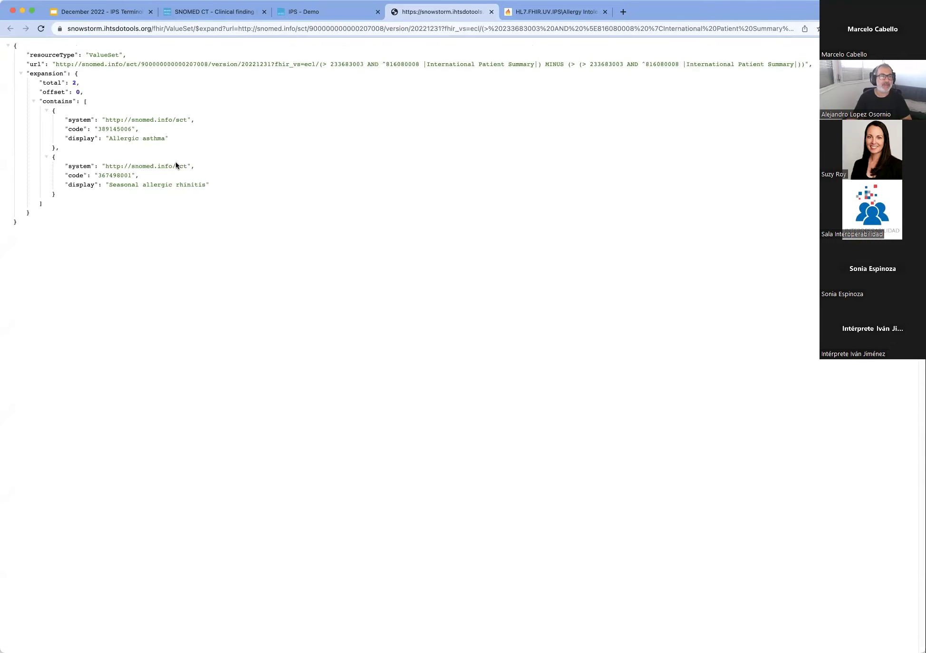
pyautogui.click(490, 12)
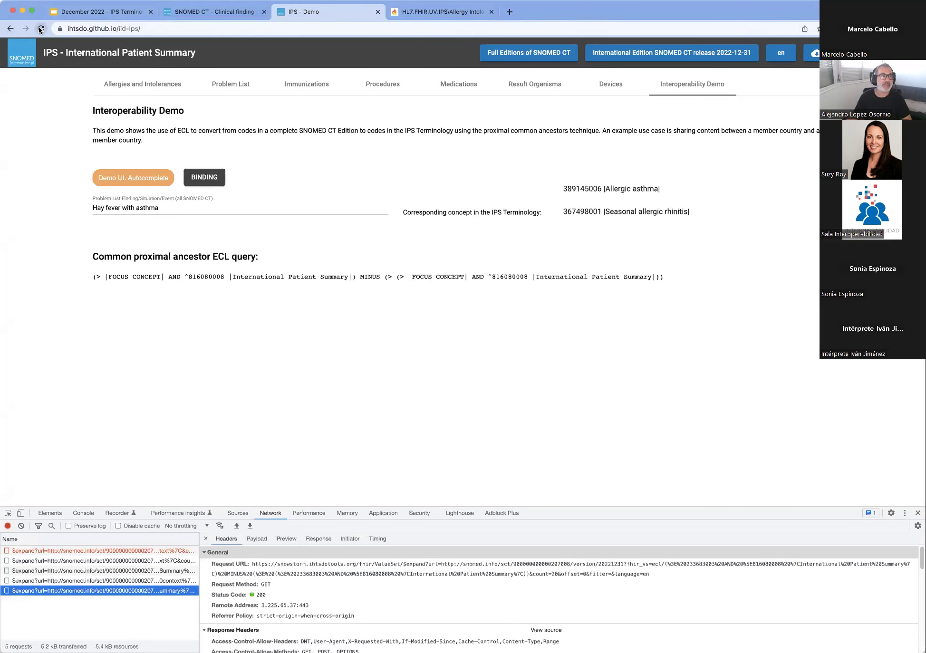
pyautogui.click(40, 29)
pyautogui.click(102, 27)
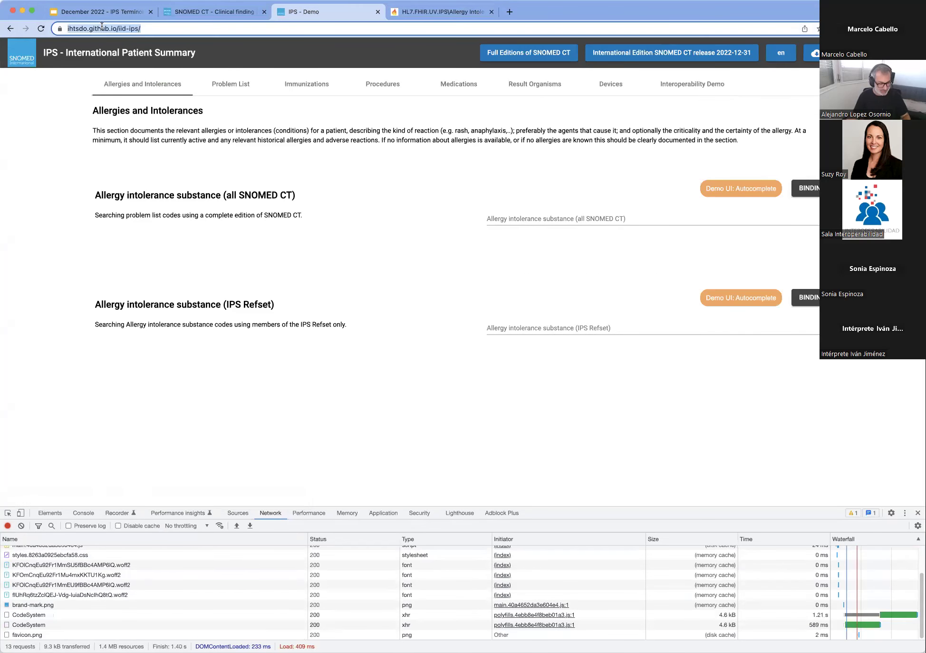
# Close DevTools and advance the IPS Terminology slide deck to the Snowstorm Terminology Server slide
pyautogui.press('super+alt+i')
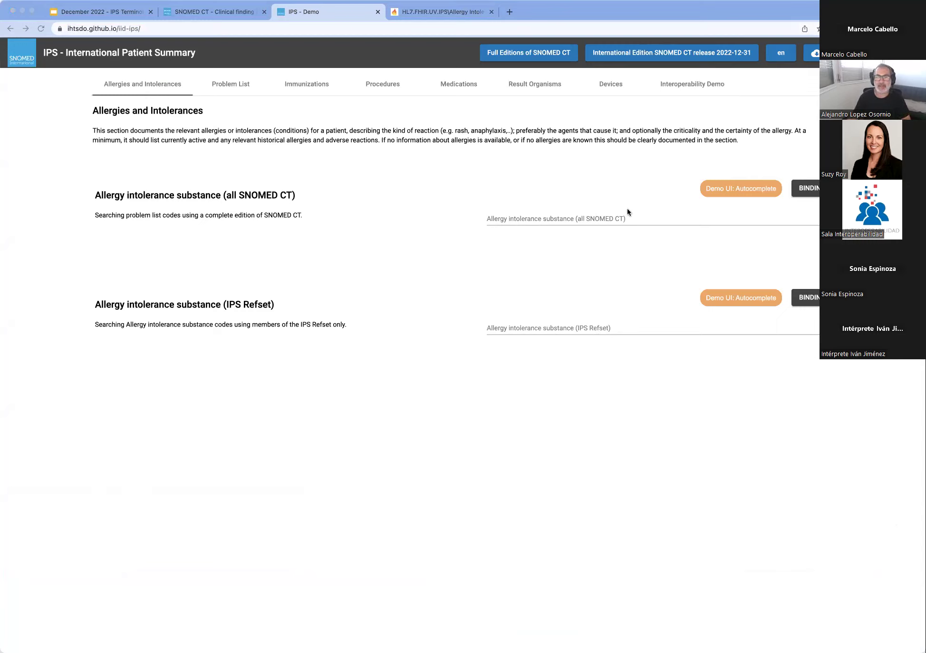
pyautogui.click(217, 11)
pyautogui.click(118, 15)
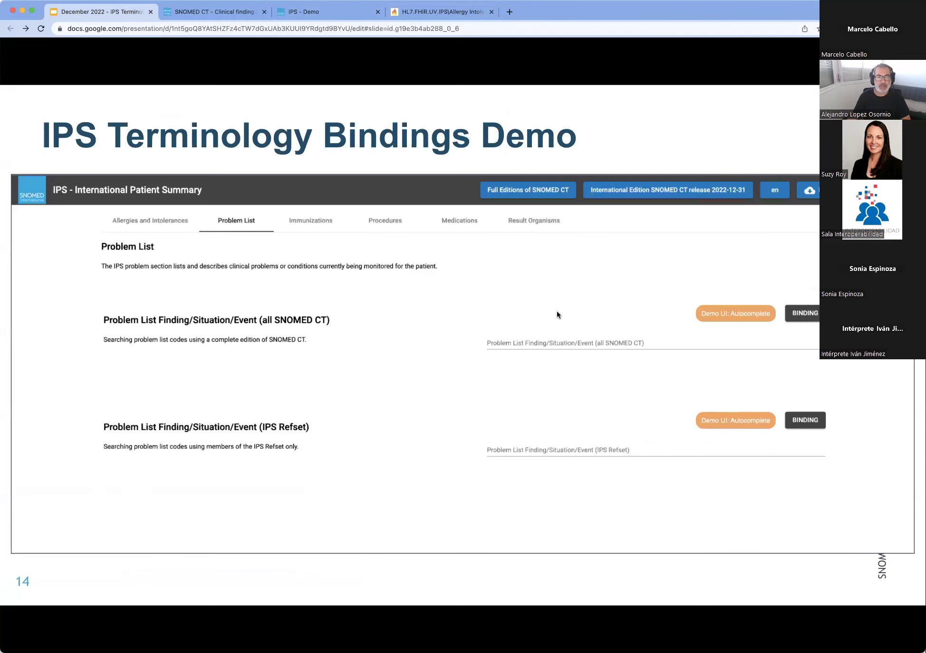
pyautogui.press('Right')
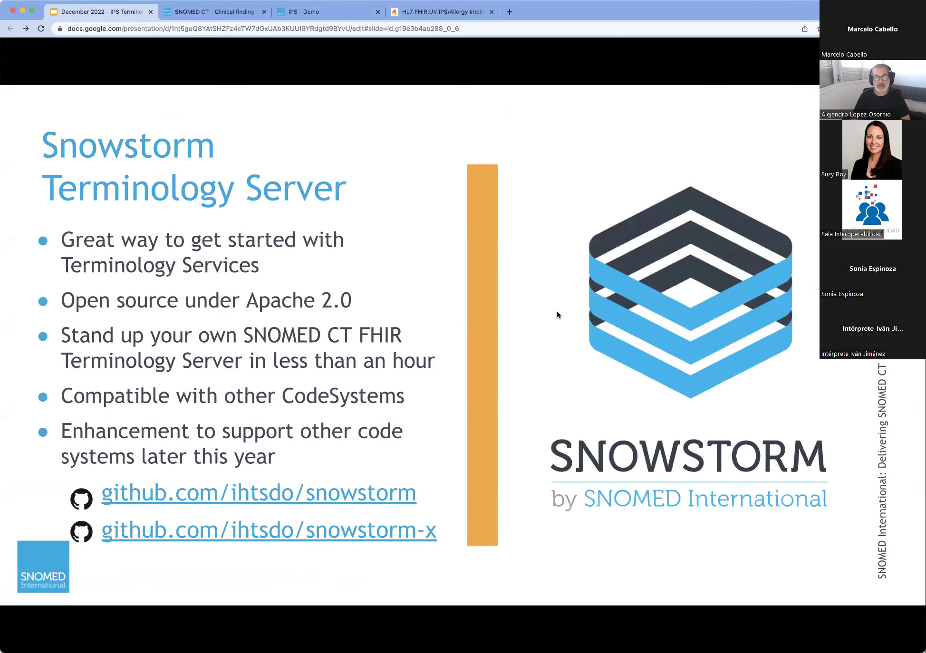
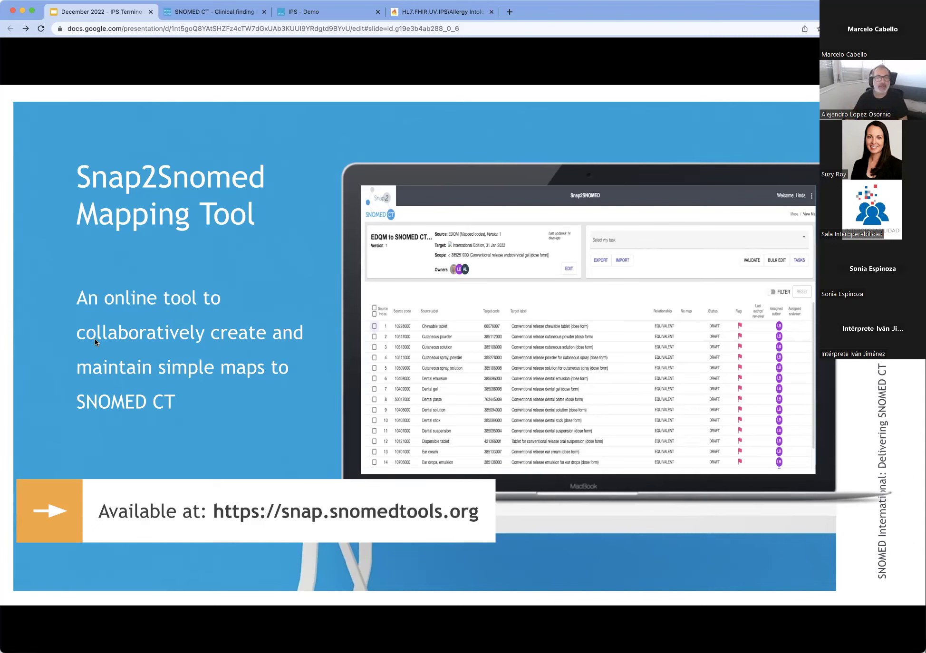
# Step ahead to the thank-you slide and back to the Snap2Snomed Mapping Tool slide
pyautogui.click(258, 501)
pyautogui.press('Left')
# Load snap.snomedtools.org in a new browser tab
pyautogui.click(510, 12)
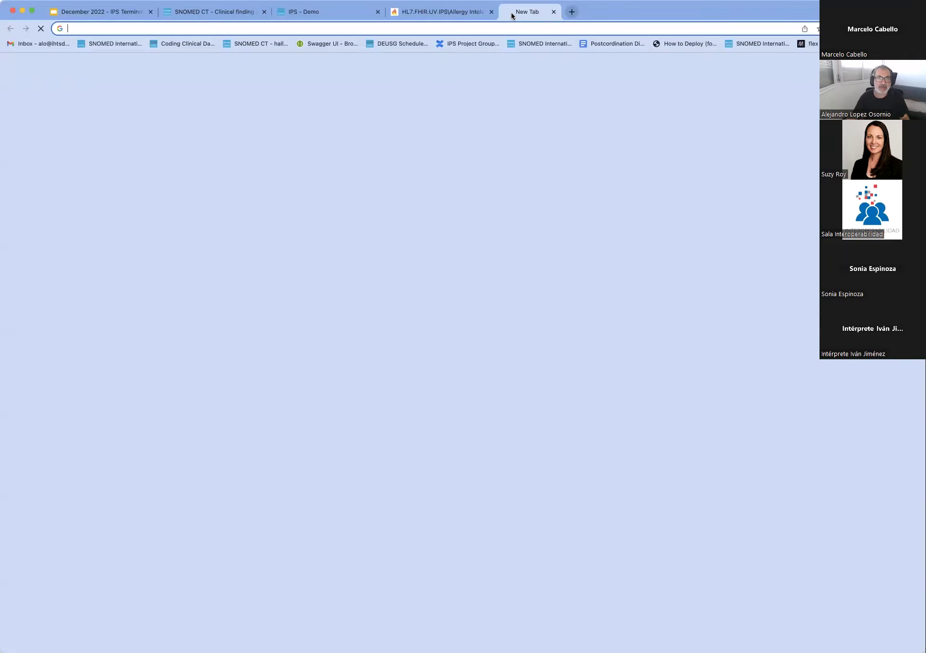
pyautogui.write('snap')
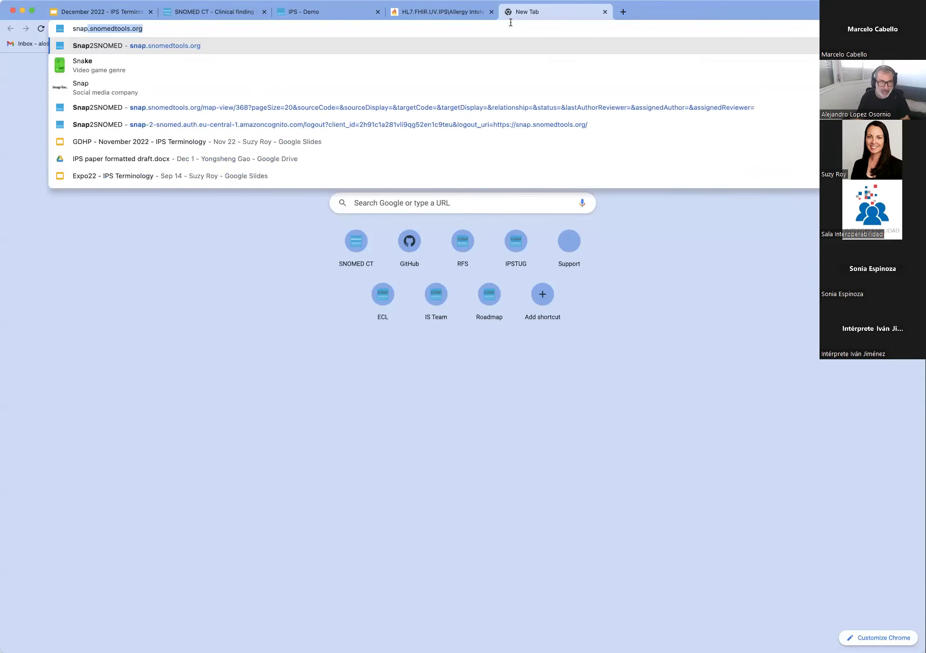
pyautogui.press('Return')
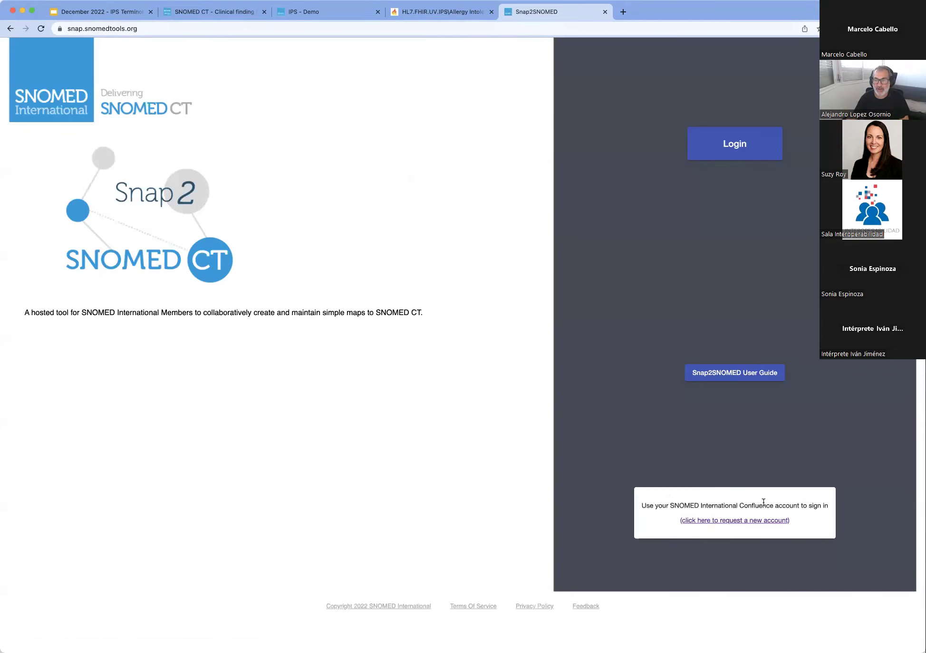
# Open the account request form in a separate tab, then return to Snap2SNOMED and start logging in
pyautogui.click(744, 521)
pyautogui.rightClick(745, 520)
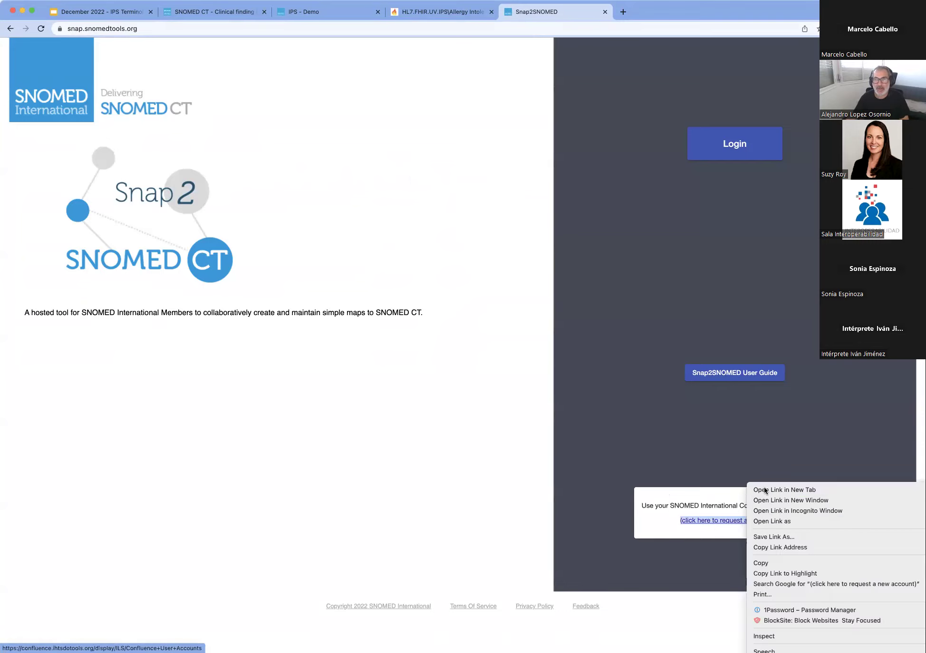
pyautogui.click(764, 486)
pyautogui.click(640, 12)
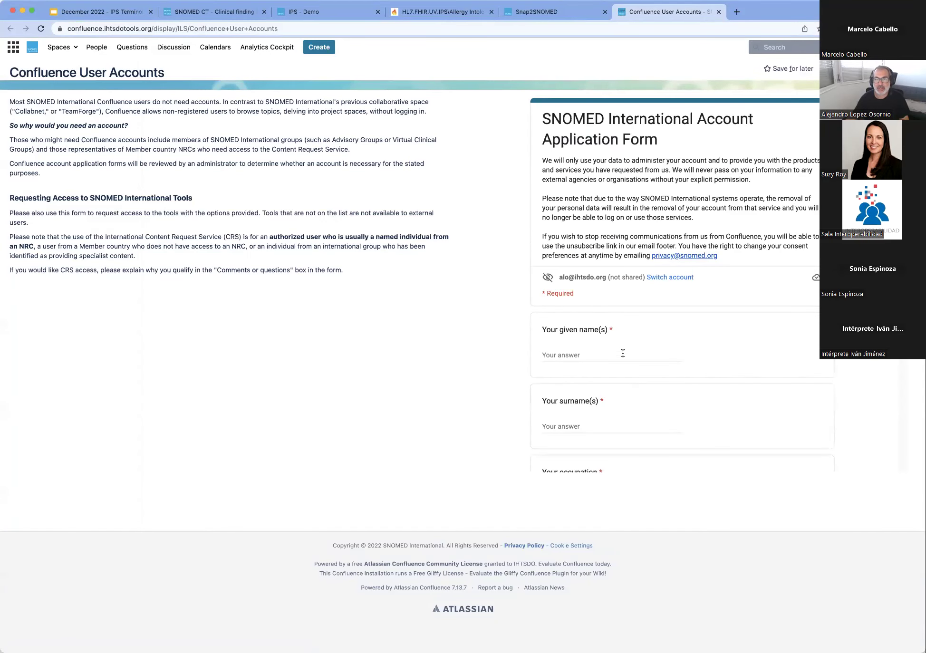
pyautogui.scroll(-15, 622, 353)
pyautogui.scroll(15, 622, 353)
pyautogui.click(531, 11)
pyautogui.click(729, 149)
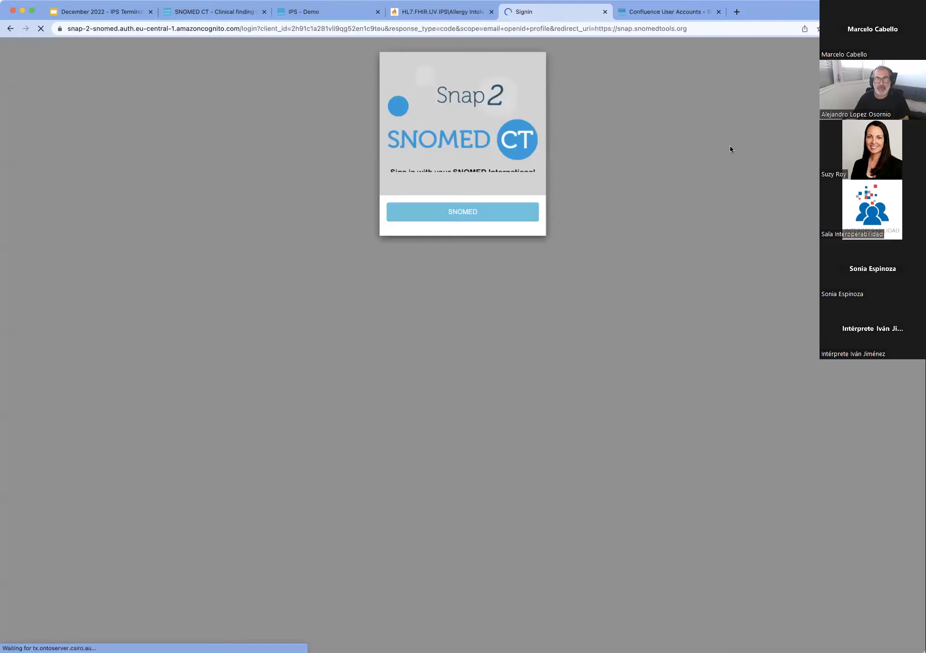
# Log in through the SNOMED option with the account username and password
pyautogui.click(471, 216)
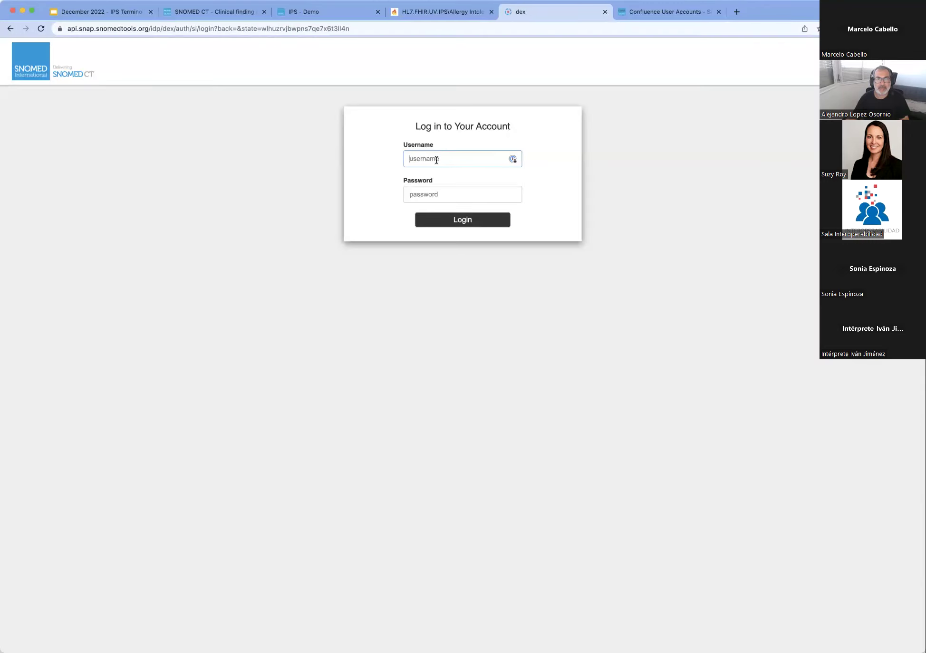
pyautogui.press('Tab')
pyautogui.write('•••••')
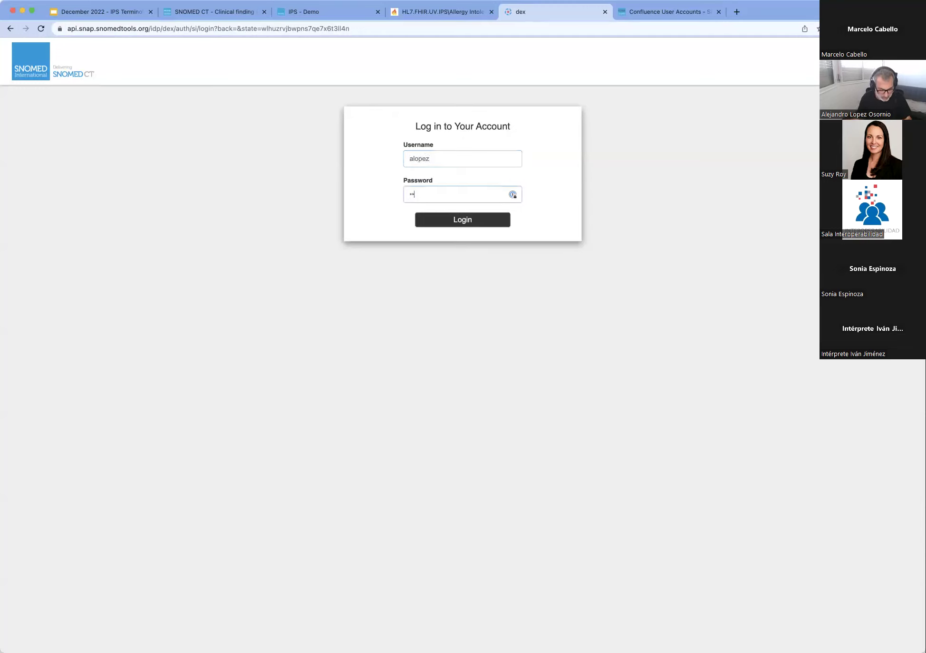
pyautogui.write('•••')
pyautogui.press('Return')
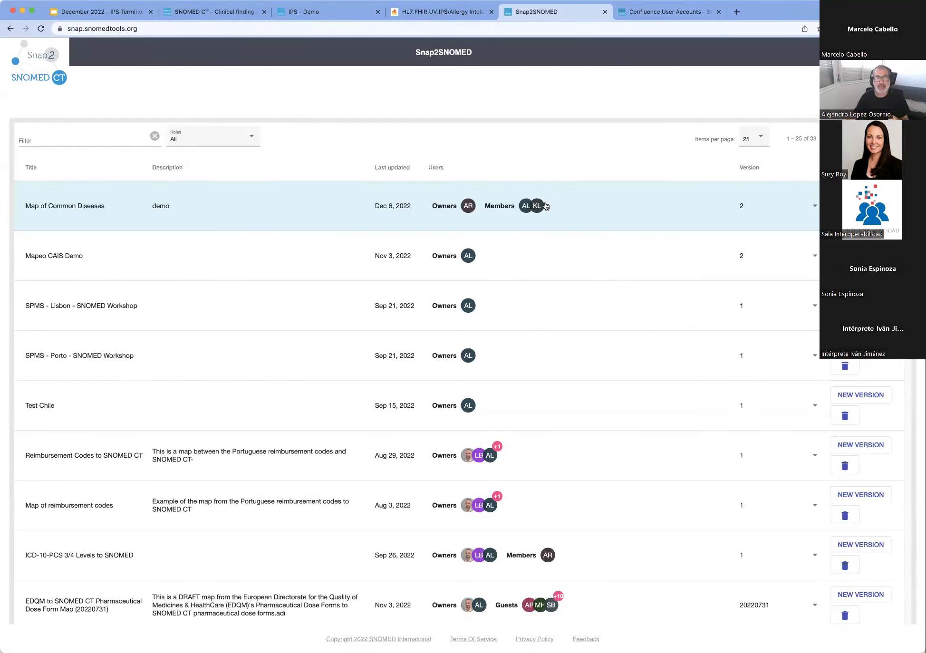
# Open the Mapeo CAIS Demo map, check its EXPORT formats, and bring up the New Task form
pyautogui.click(76, 254)
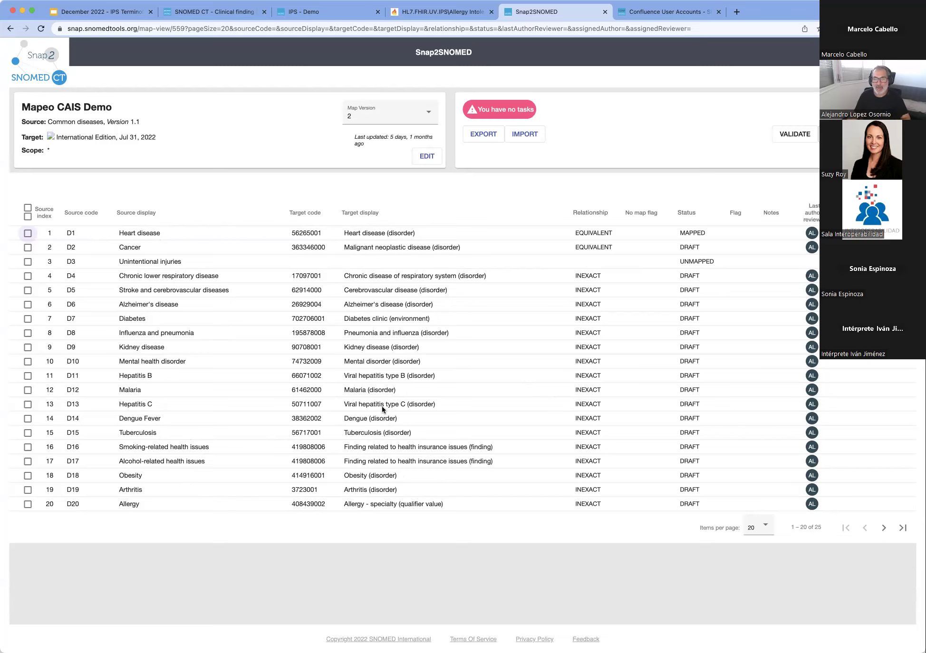
pyautogui.click(482, 135)
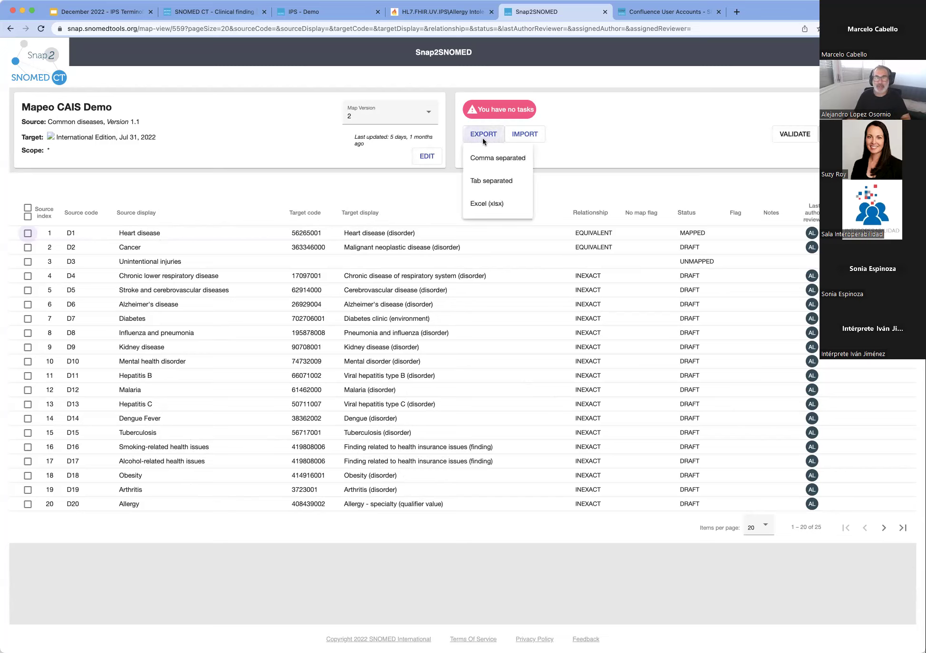
pyautogui.click(586, 153)
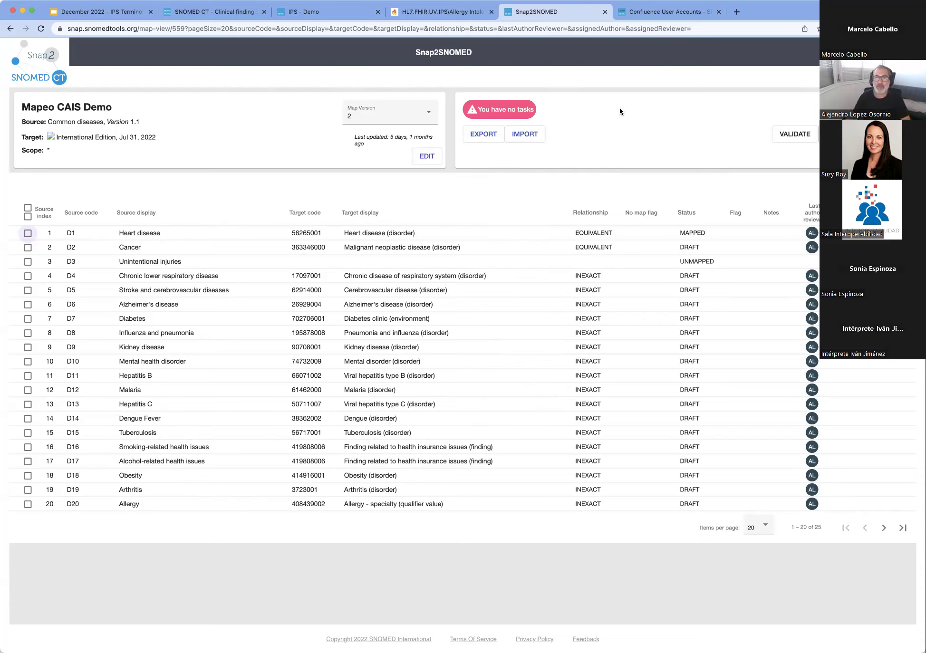
pyautogui.click(843, 134)
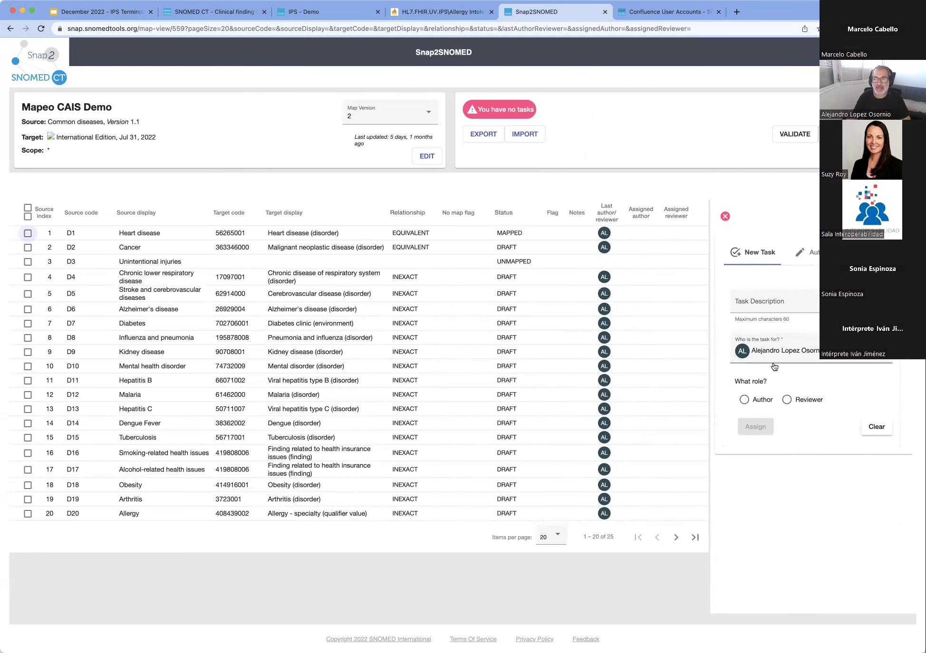
# Assign an Author task for all 20 selected source rows and select it under my tasks
pyautogui.click(28, 217)
pyautogui.click(772, 401)
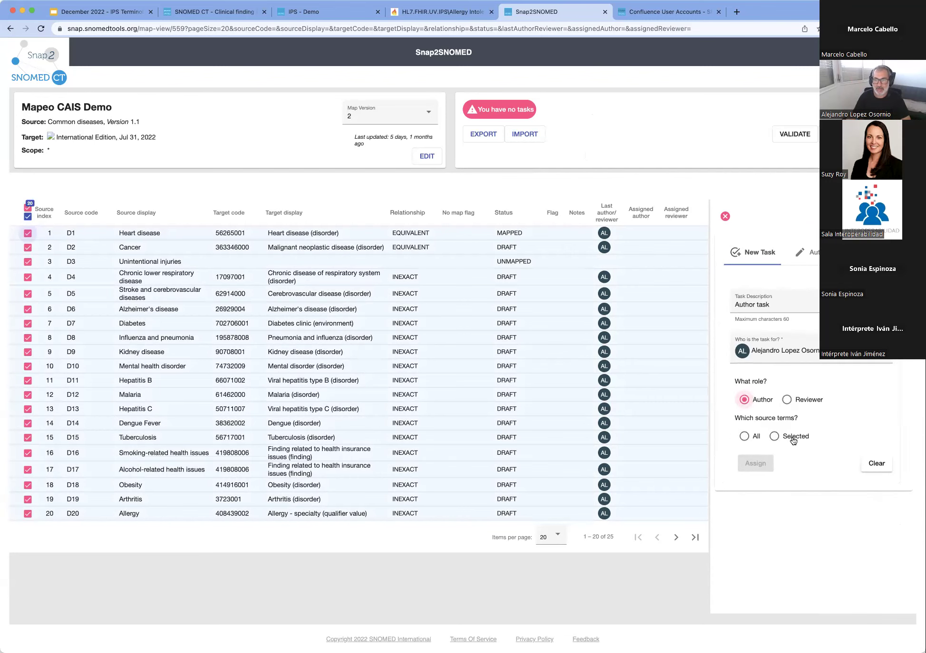
pyautogui.click(791, 436)
pyautogui.click(752, 470)
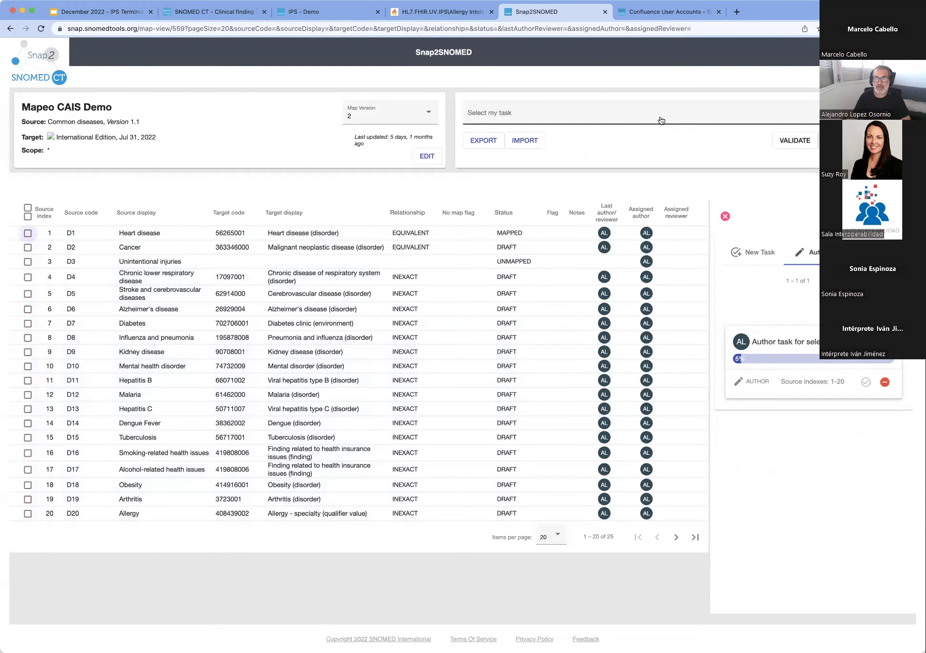
pyautogui.click(542, 114)
pyautogui.click(538, 121)
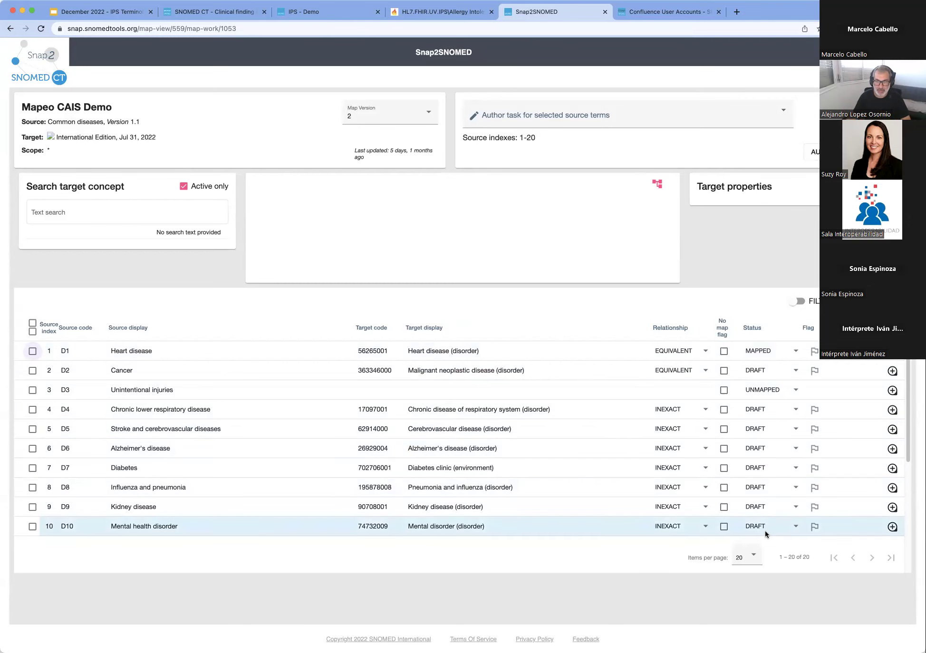
# Open D16 Smoking-related health issues details and narrow the target search to 'Smoking'
pyautogui.scroll(-5, 689, 499)
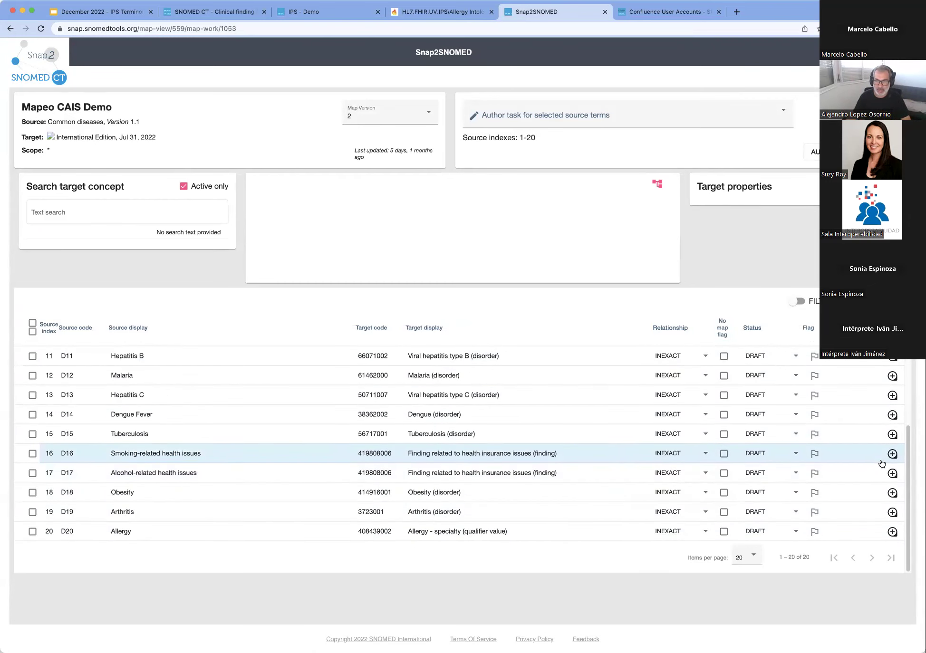
pyautogui.click(891, 453)
pyautogui.click(127, 292)
pyautogui.moveTo(122, 291); pyautogui.dragTo(193, 293)
pyautogui.press('BackSpace')
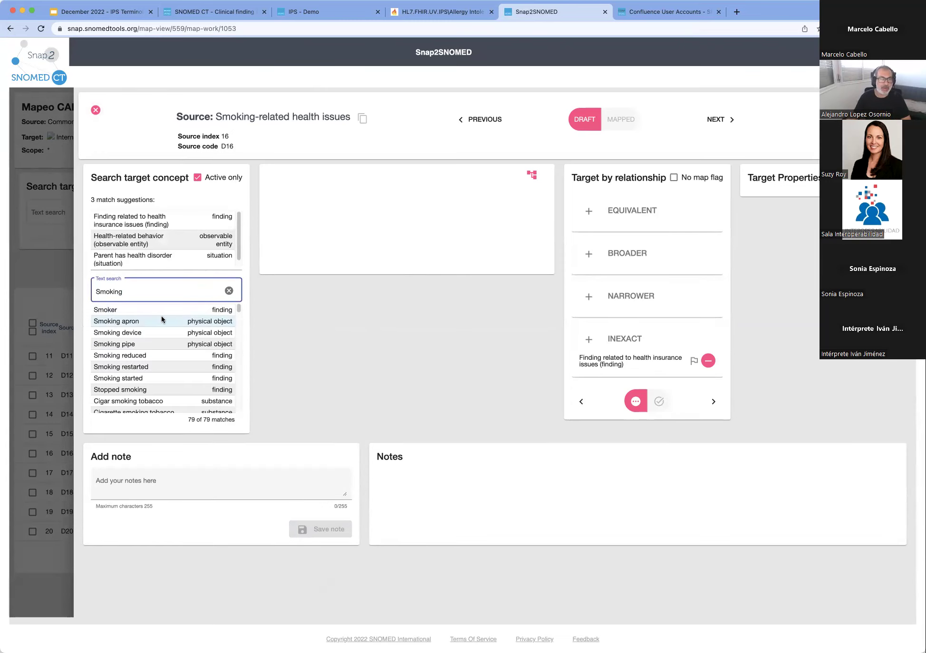
# Replace the INEXACT target with Smoker as BROADER, mark D16 mapped, and return to the slides
pyautogui.click(706, 362)
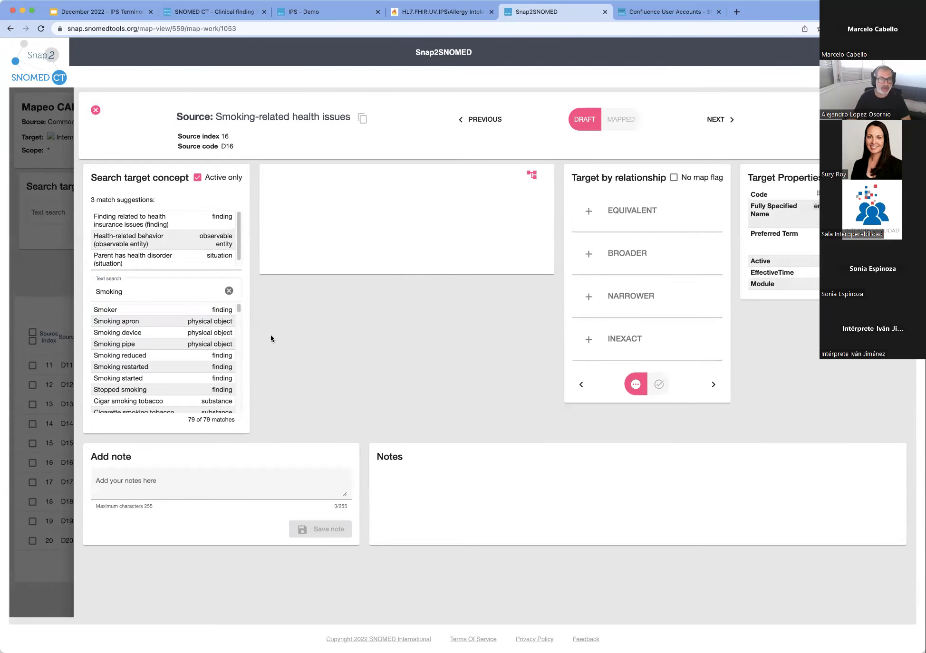
pyautogui.moveTo(102, 313); pyautogui.dragTo(609, 256)
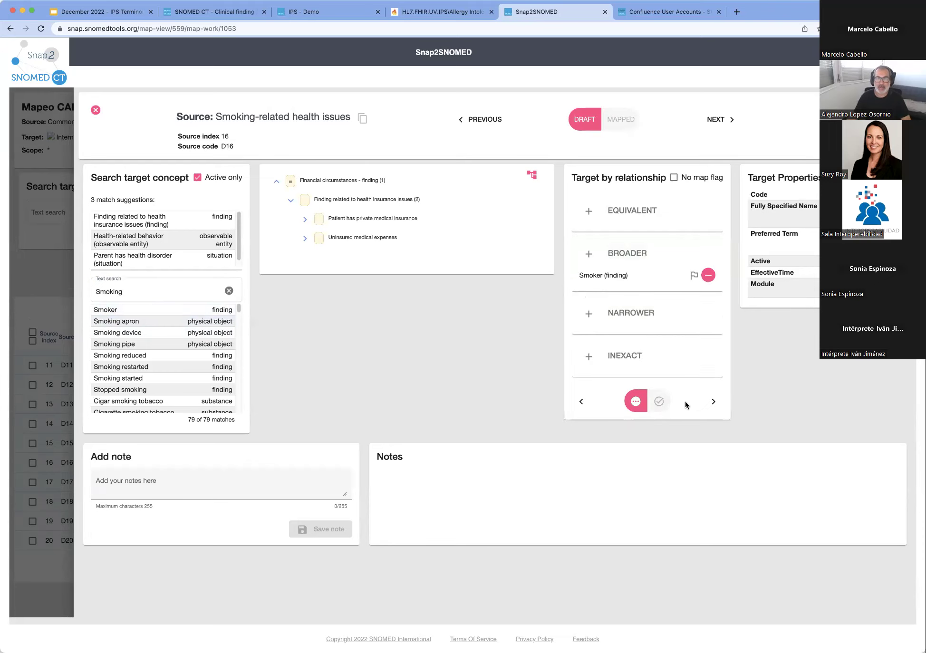
pyautogui.click(658, 401)
pyautogui.click(713, 401)
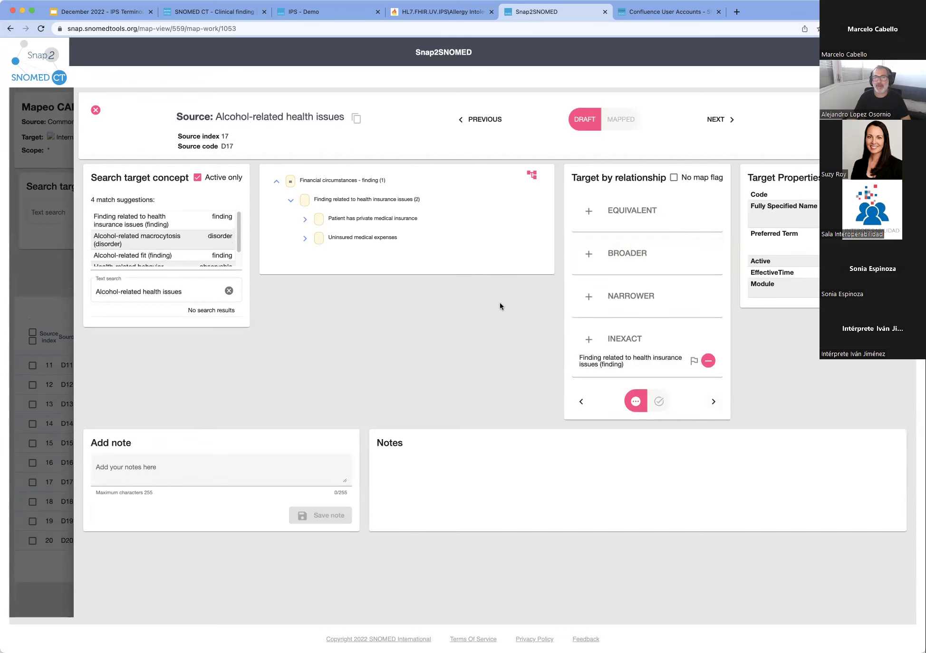
pyautogui.click(95, 110)
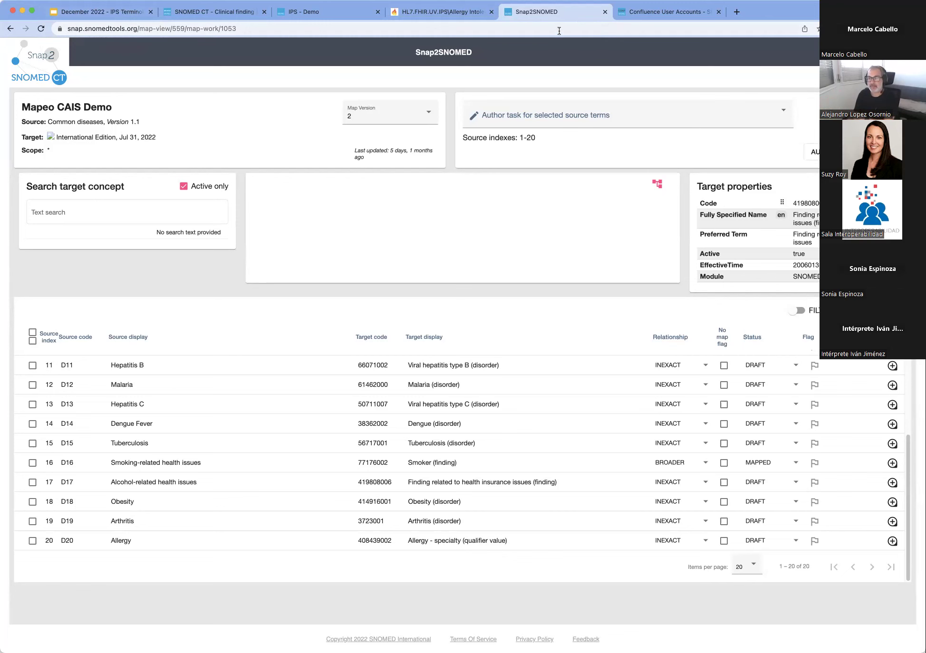
pyautogui.click(114, 12)
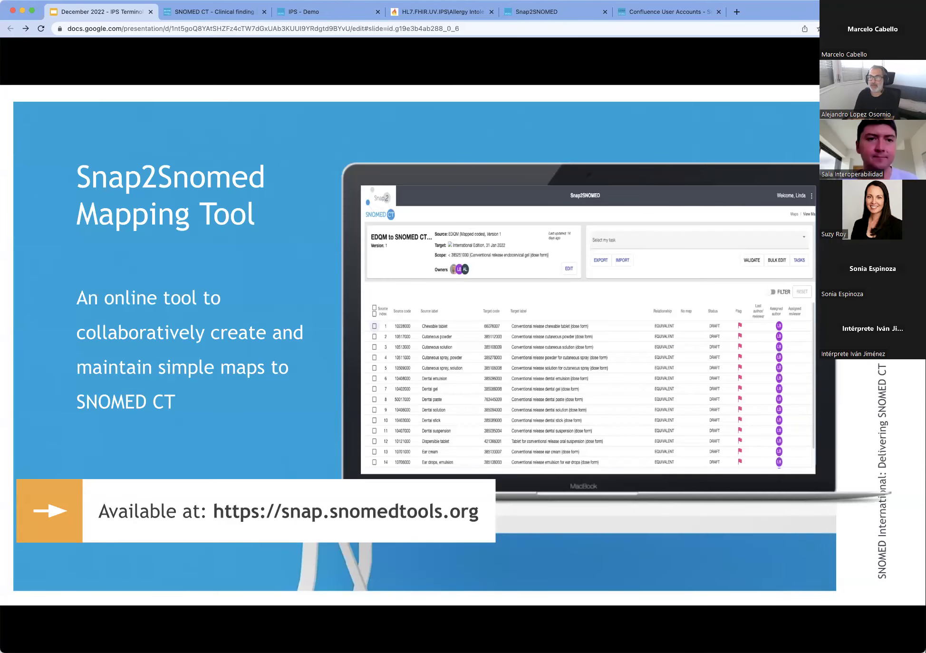
# Advance to the THANK YOU slide
pyautogui.press('Right')
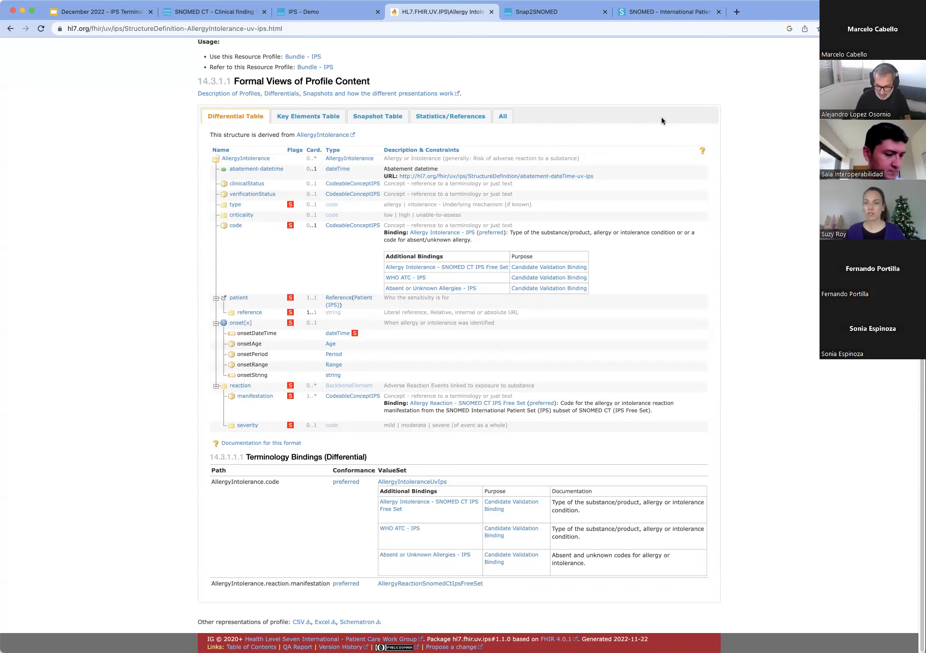
# Zoom the AllergyIntolerance profile and open the Allergy Intolerance - IPS value set in a new tab
pyautogui.press('super+plus')
pyautogui.press('super+plus')
pyautogui.press('super+plus')
pyautogui.press('super+plus')
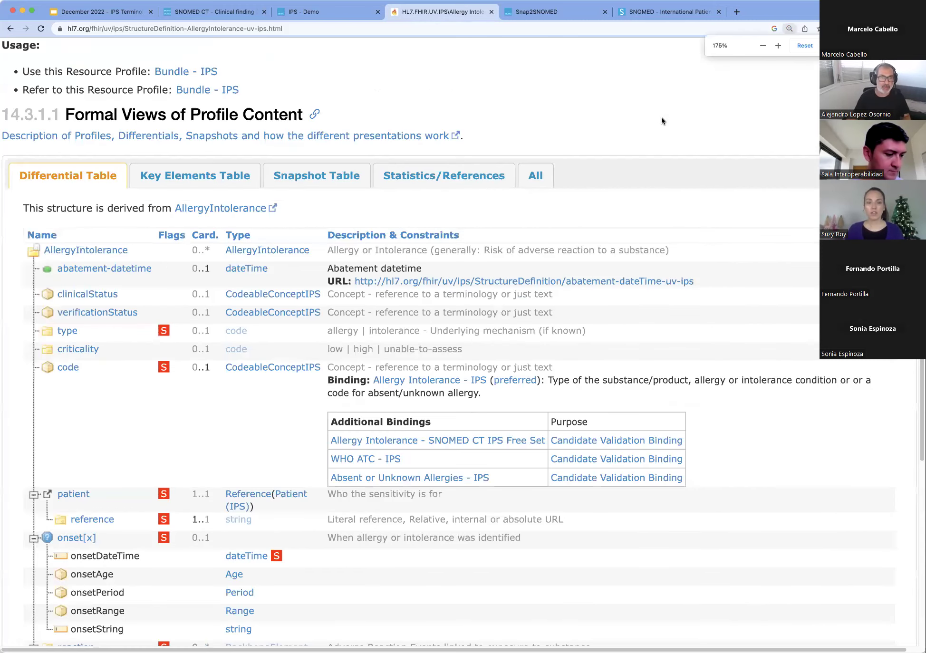
pyautogui.scroll(-5, 546, 351)
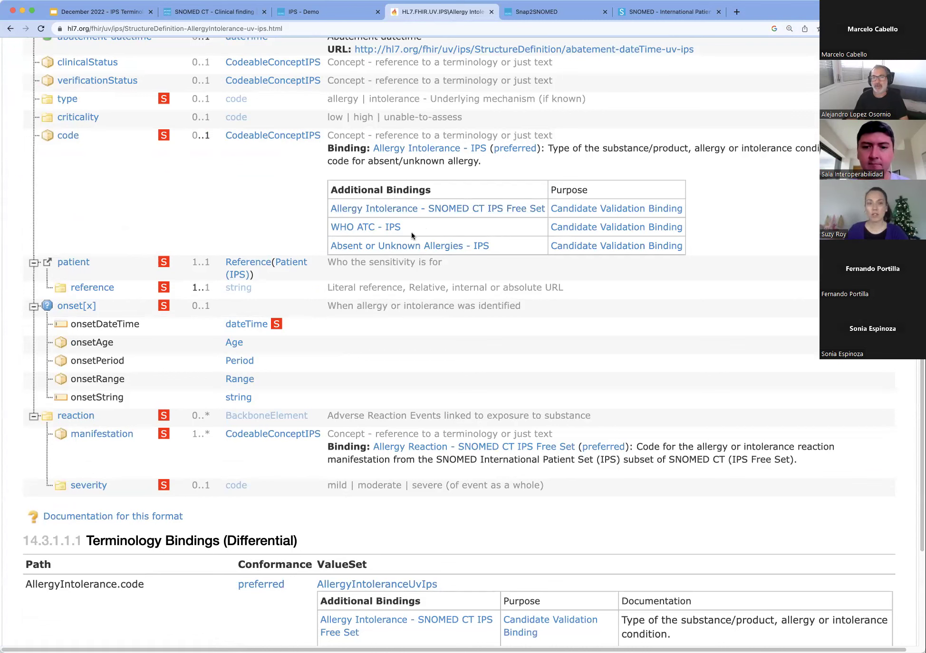
pyautogui.rightClick(437, 153)
pyautogui.click(469, 154)
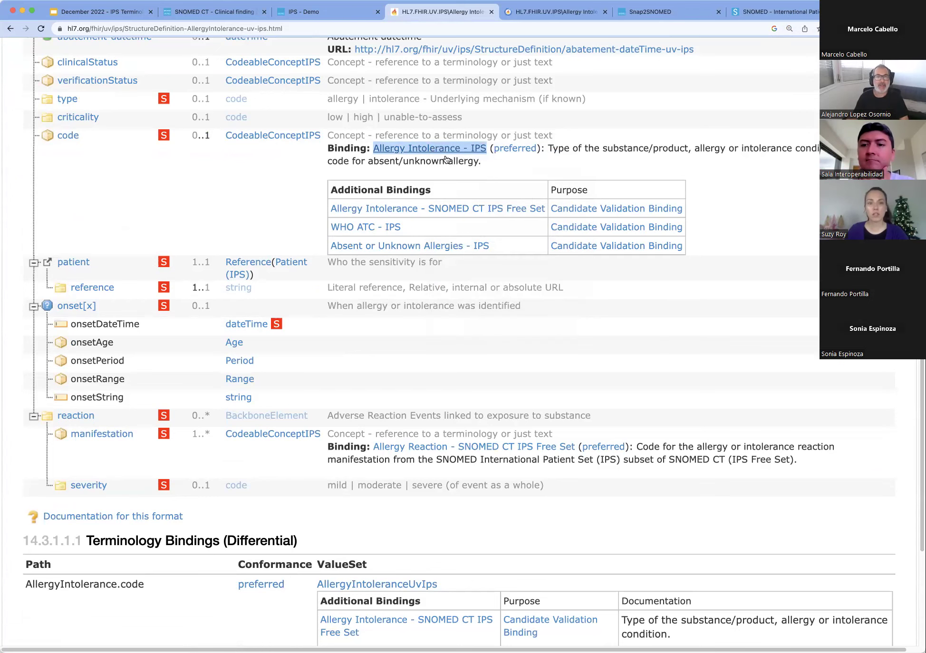
pyautogui.hotkey('ctrl', 'Tab')
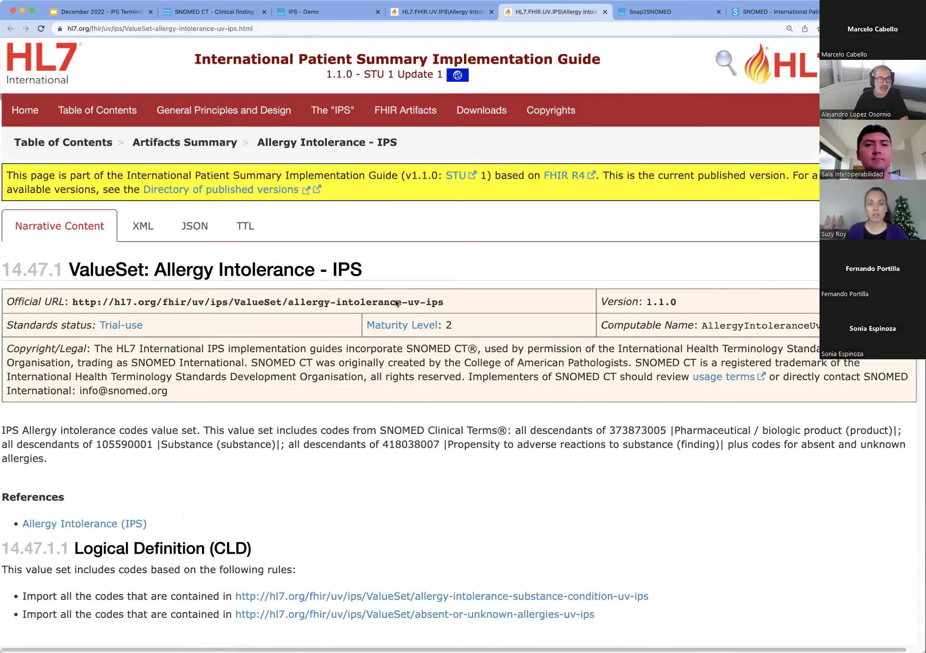
pyautogui.scroll(-6, 395, 303)
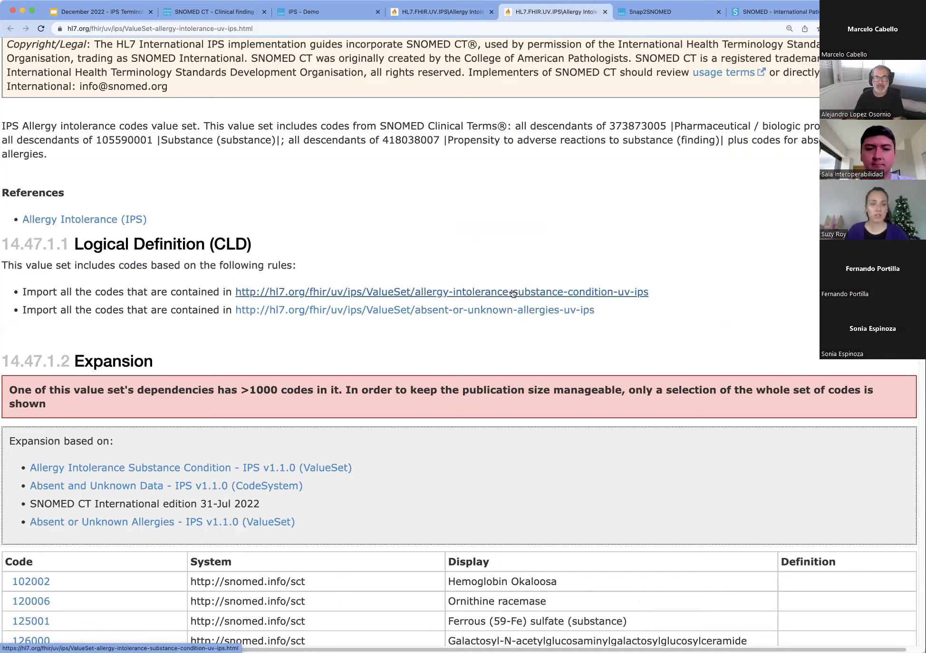
pyautogui.click(497, 310)
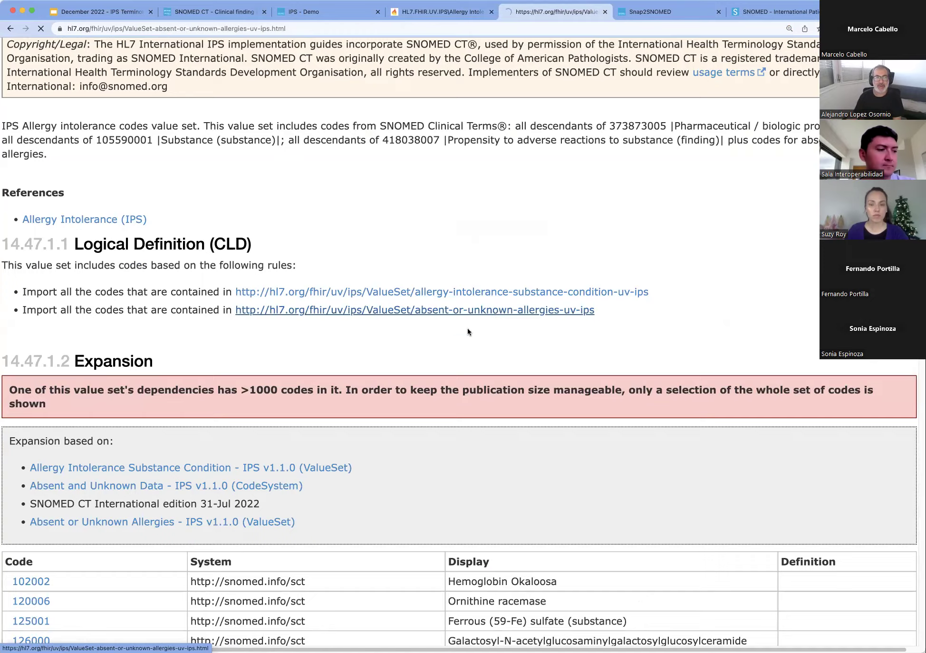
pyautogui.scroll(-6, 424, 393)
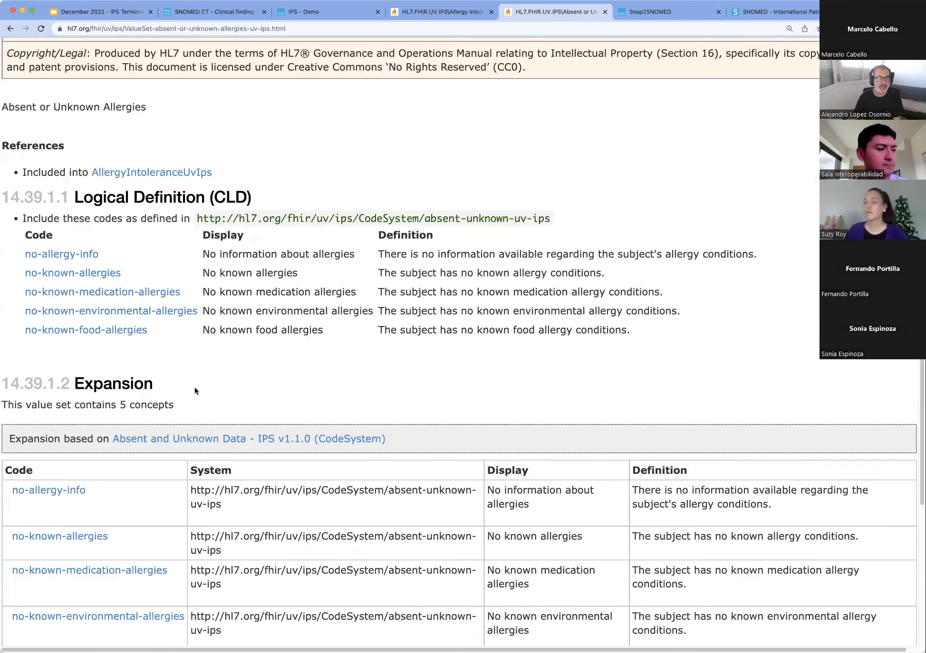
pyautogui.scroll(-3, 194, 391)
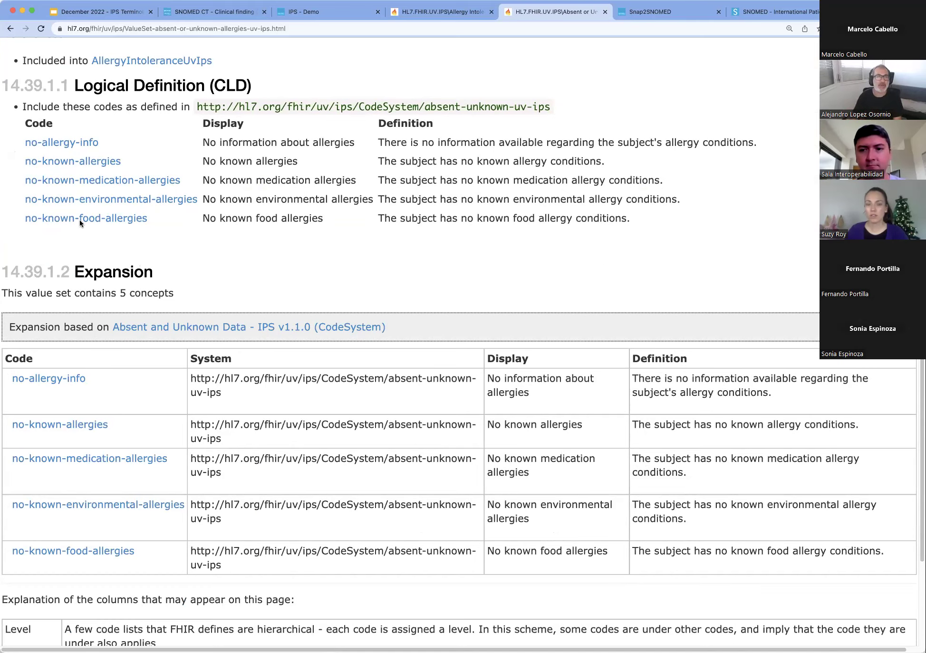
pyautogui.scroll(12, 154, 248)
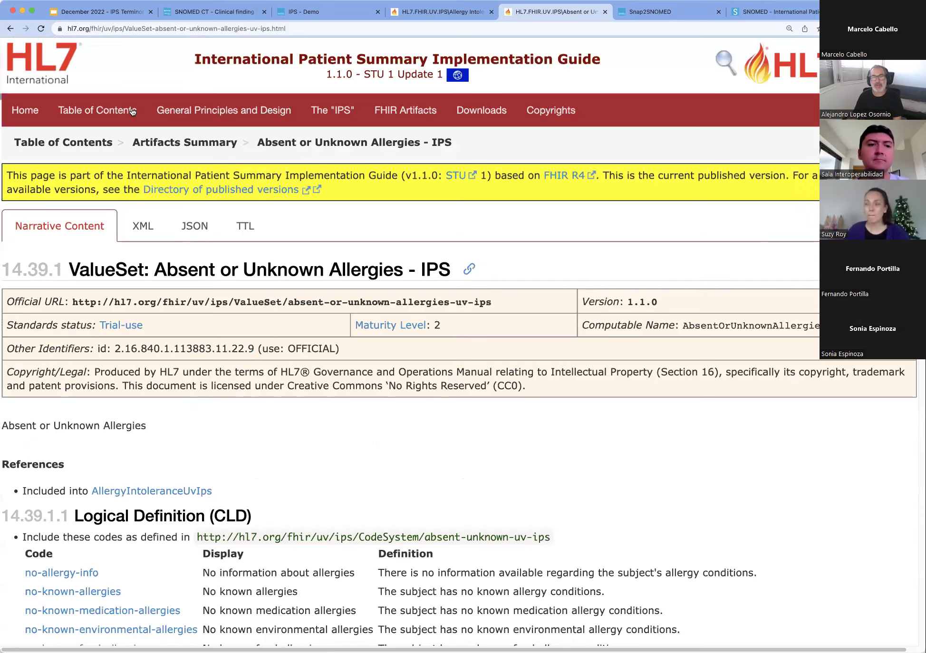
pyautogui.click(10, 30)
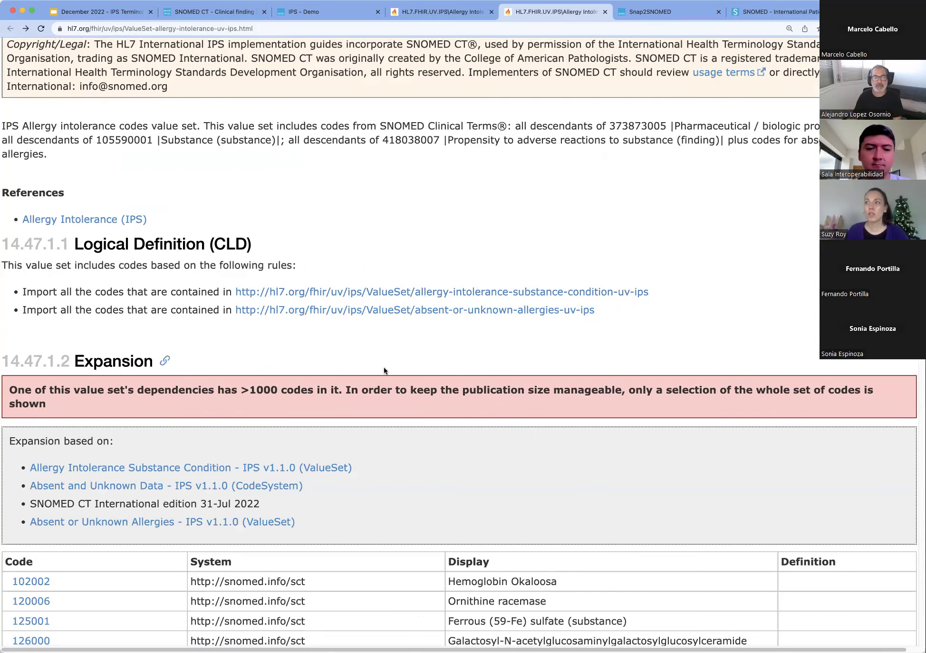
pyautogui.scroll(3, 382, 369)
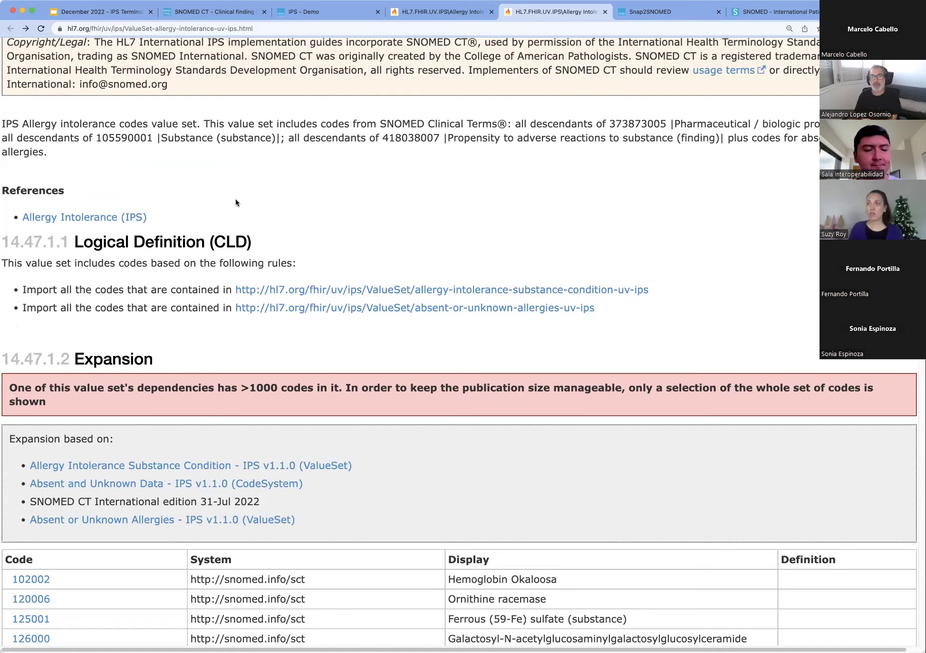
pyautogui.click(445, 308)
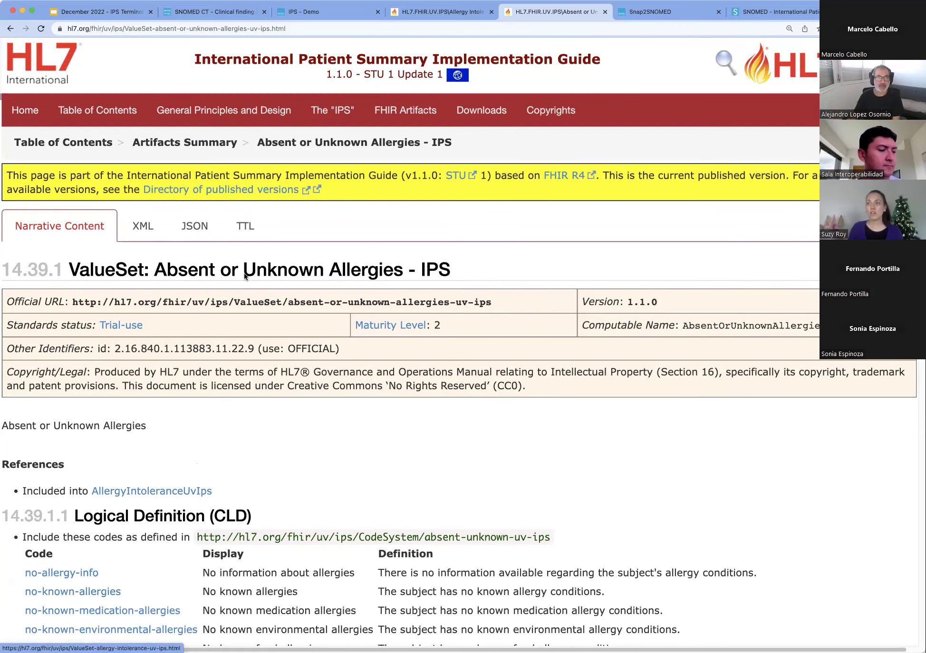
pyautogui.click(12, 30)
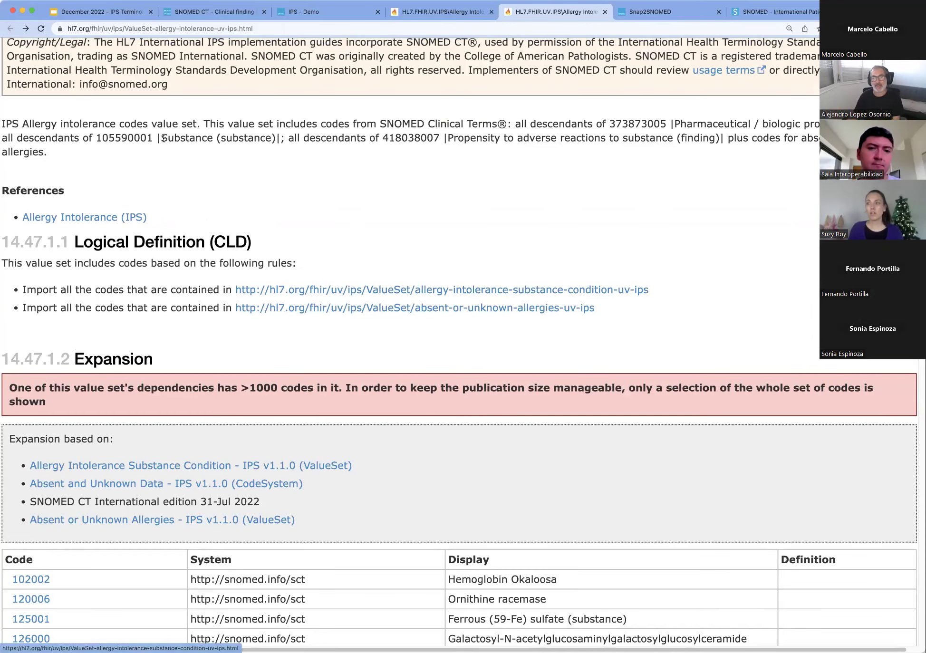
pyautogui.scroll(6, 263, 244)
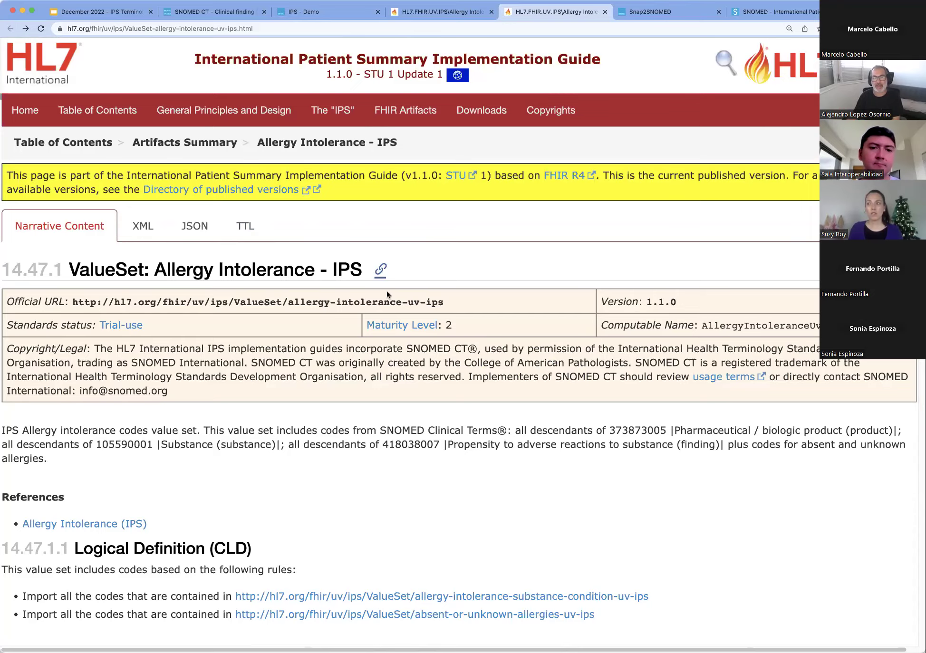
pyautogui.scroll(-1, 525, 527)
pyautogui.scroll(1, 384, 331)
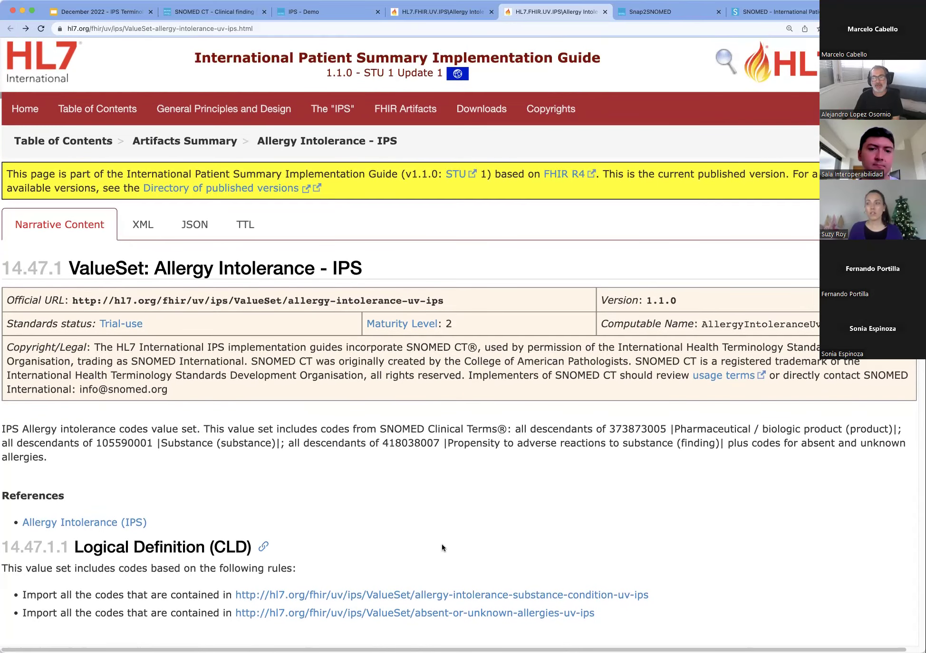
pyautogui.scroll(-3, 441, 548)
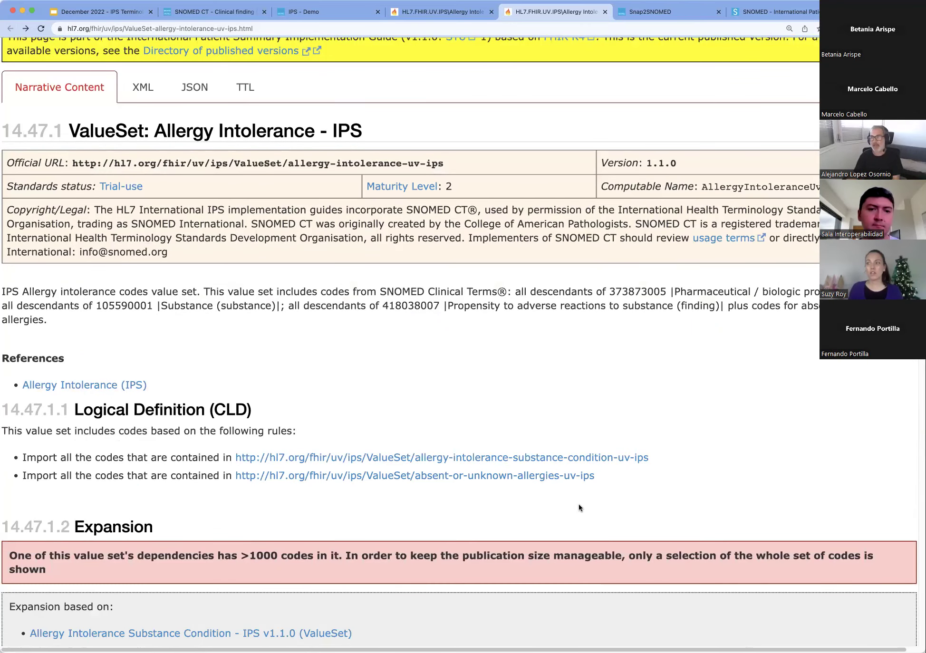